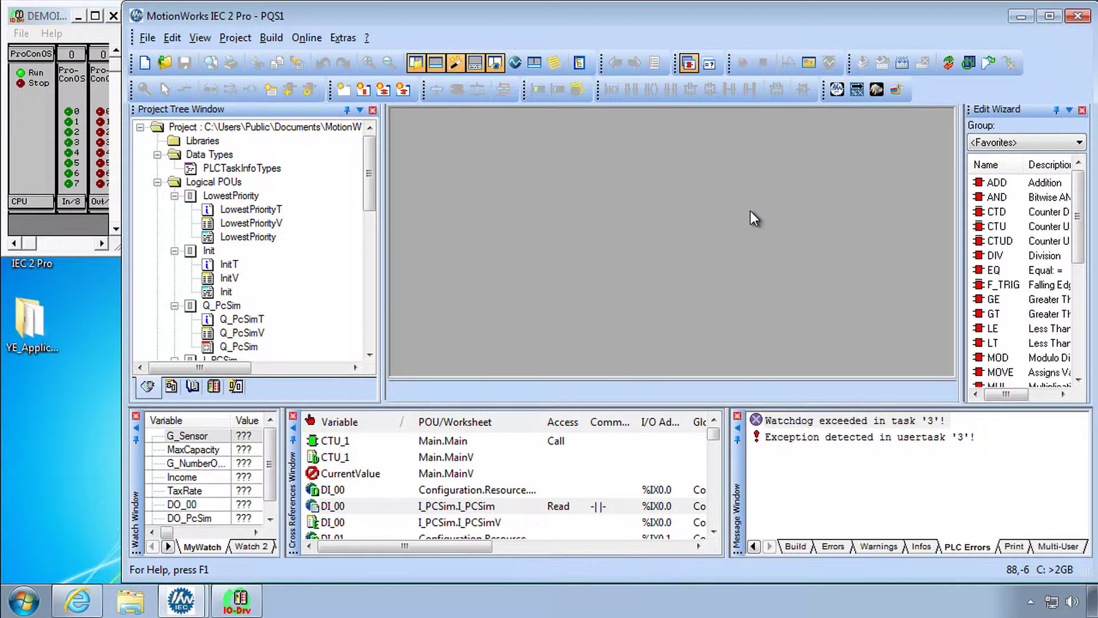
- Rebuild the PQS1 project, download it to the simulated PLC, and warm-start the resource
{"action": "left_click", "coordinate": [903, 63]}
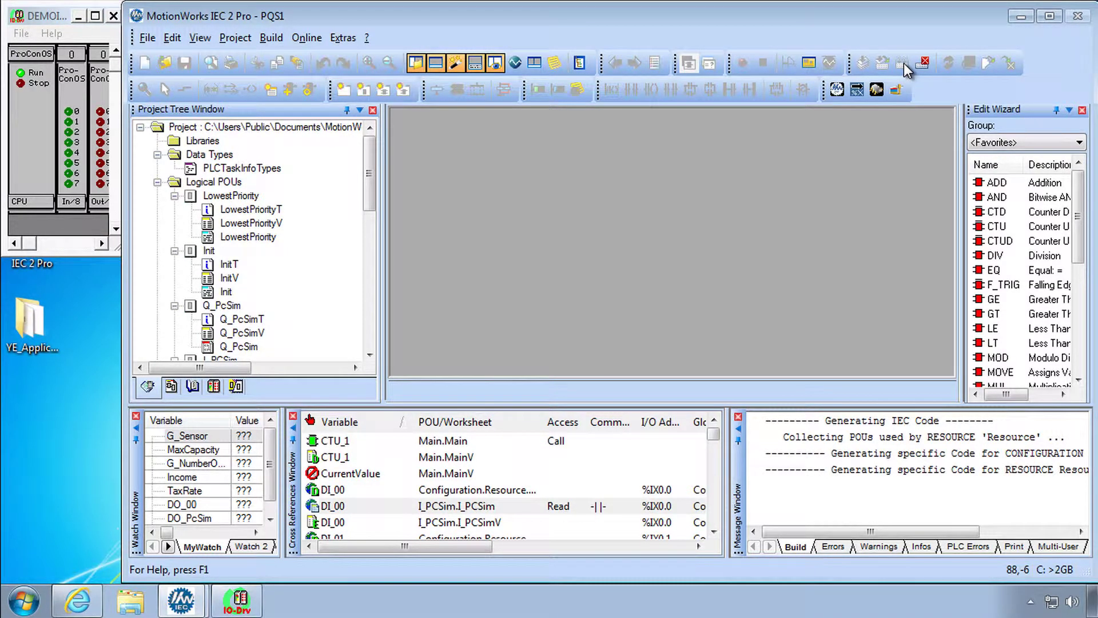
{"action": "left_click", "coordinate": [969, 65]}
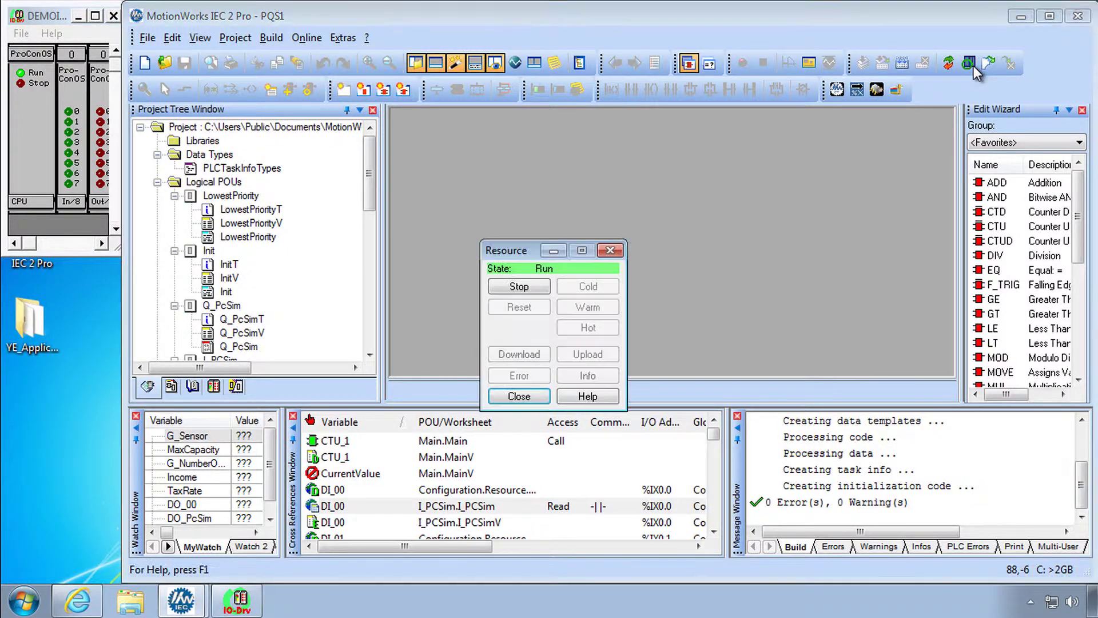
{"action": "left_click", "coordinate": [517, 353]}
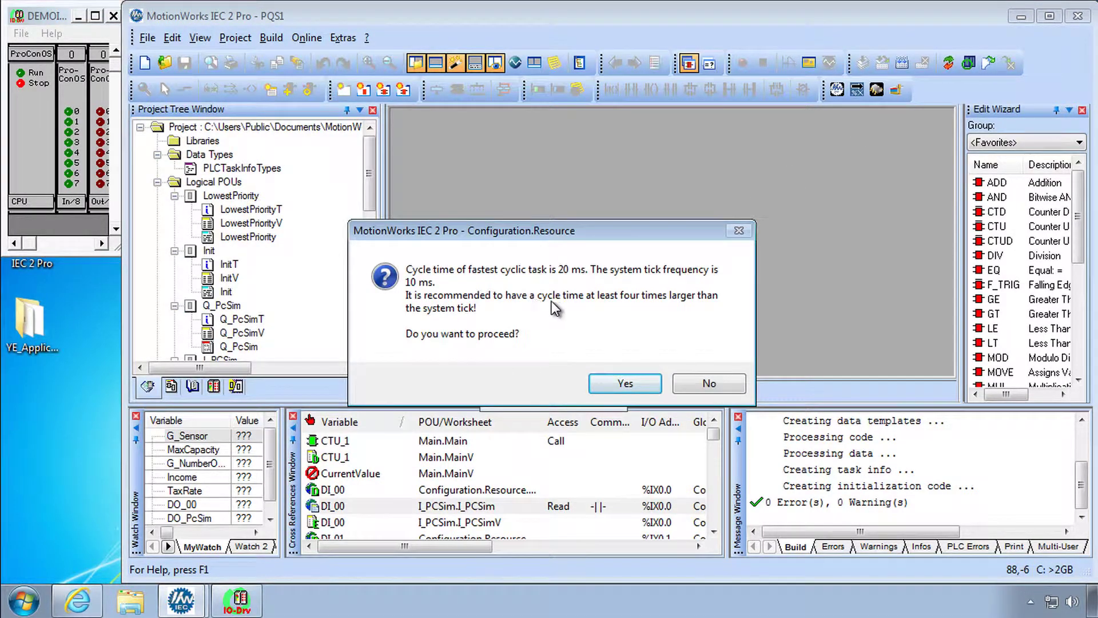
{"action": "left_click", "coordinate": [634, 382]}
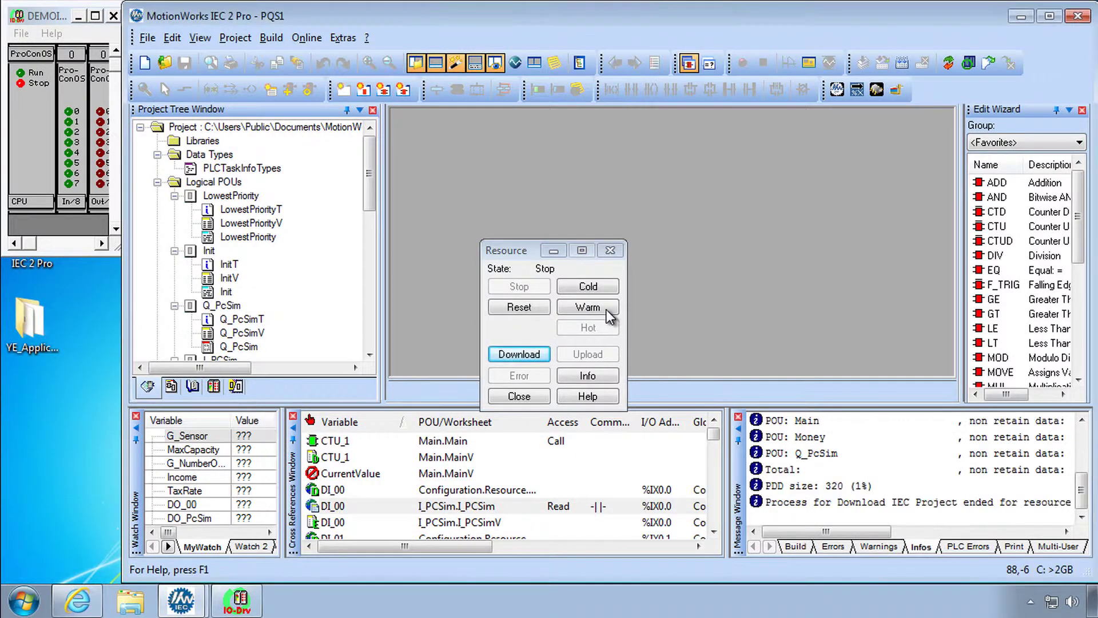
{"action": "left_click", "coordinate": [605, 308]}
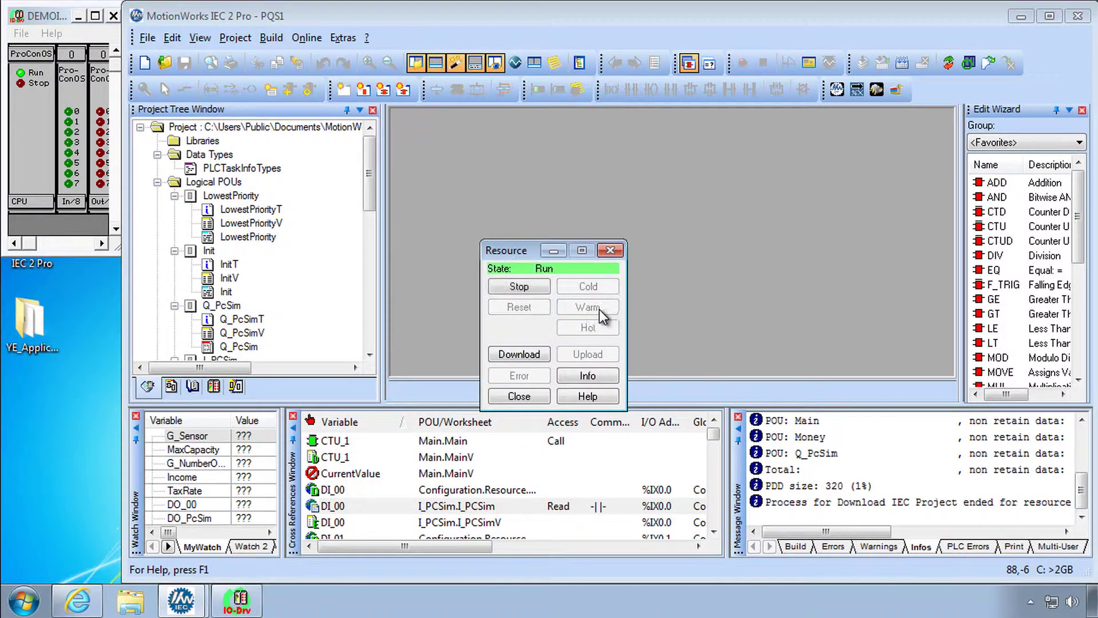
- Close the resource dialog, switch online debugging on, and show the Logic Analyzer panel
{"action": "left_click", "coordinate": [615, 255]}
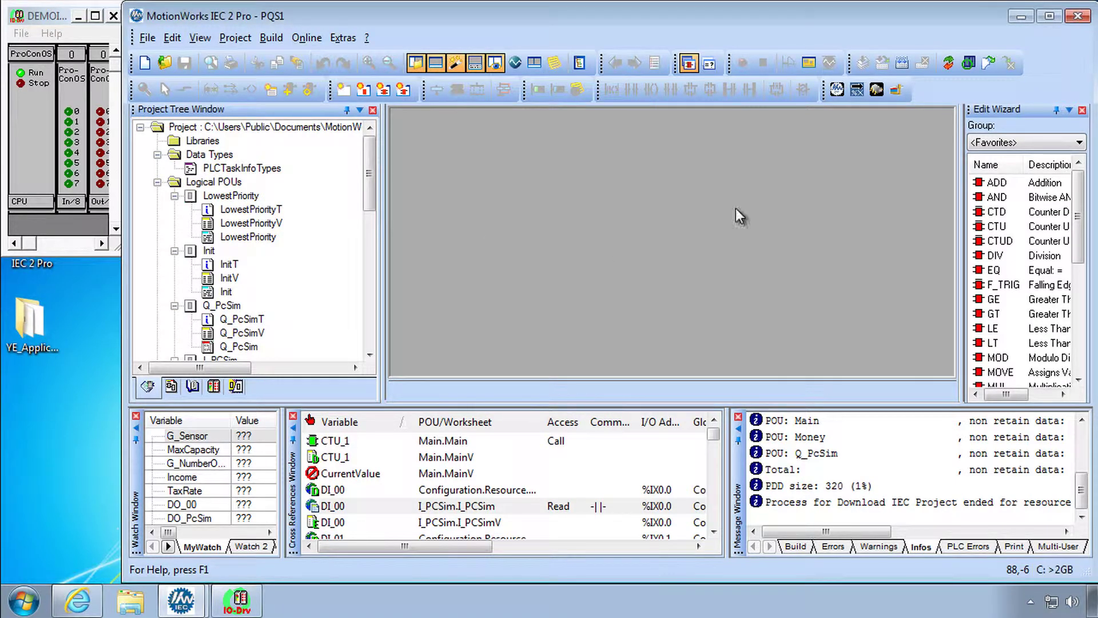
{"action": "left_click", "coordinate": [948, 63]}
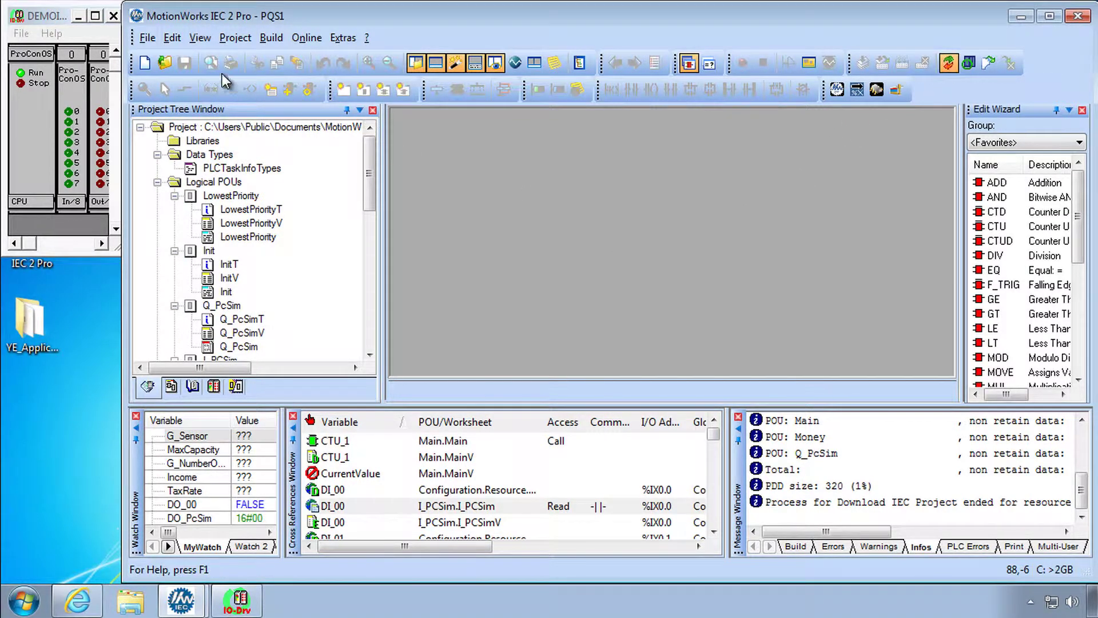
{"action": "left_click", "coordinate": [203, 39]}
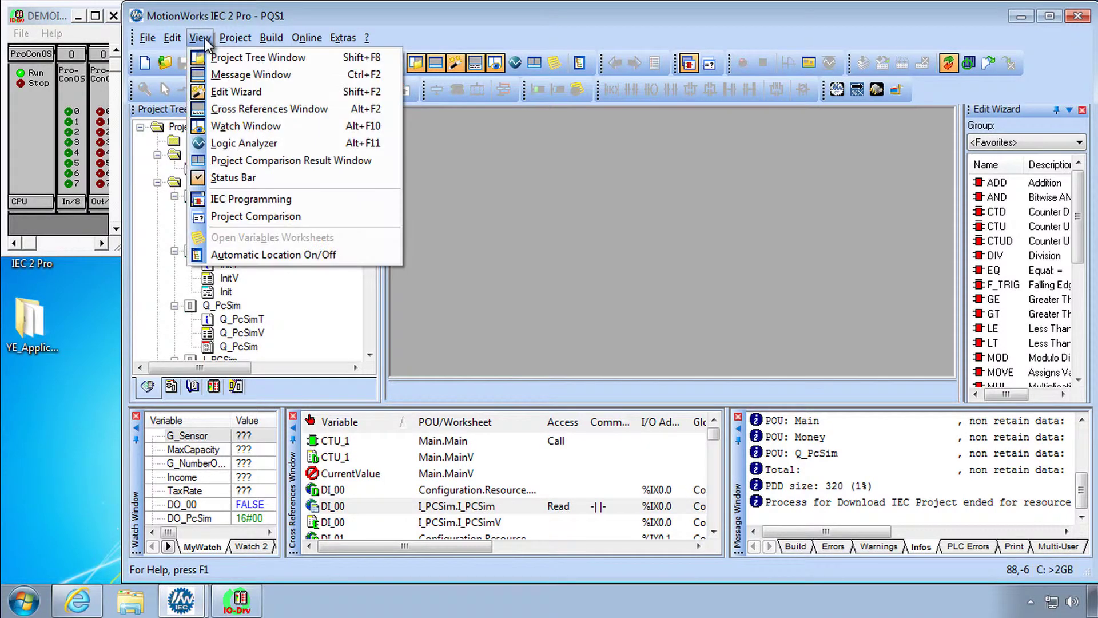
{"action": "left_click", "coordinate": [236, 139]}
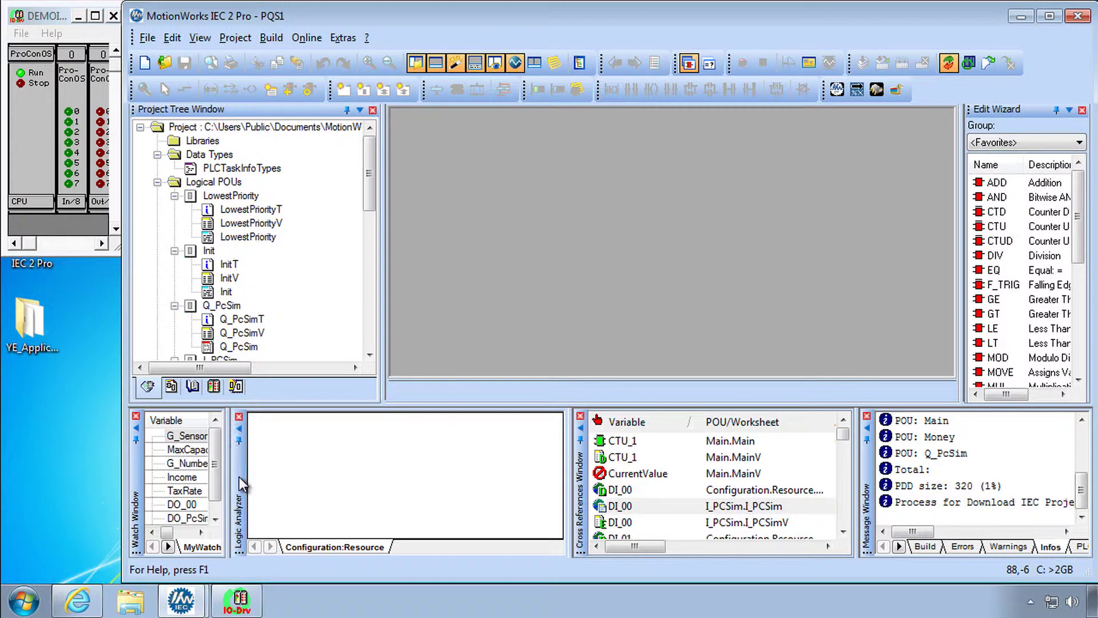
- Disable docking and drag the Logic Analyzer into a wide floating window at the bottom
{"action": "right_click", "coordinate": [239, 476]}
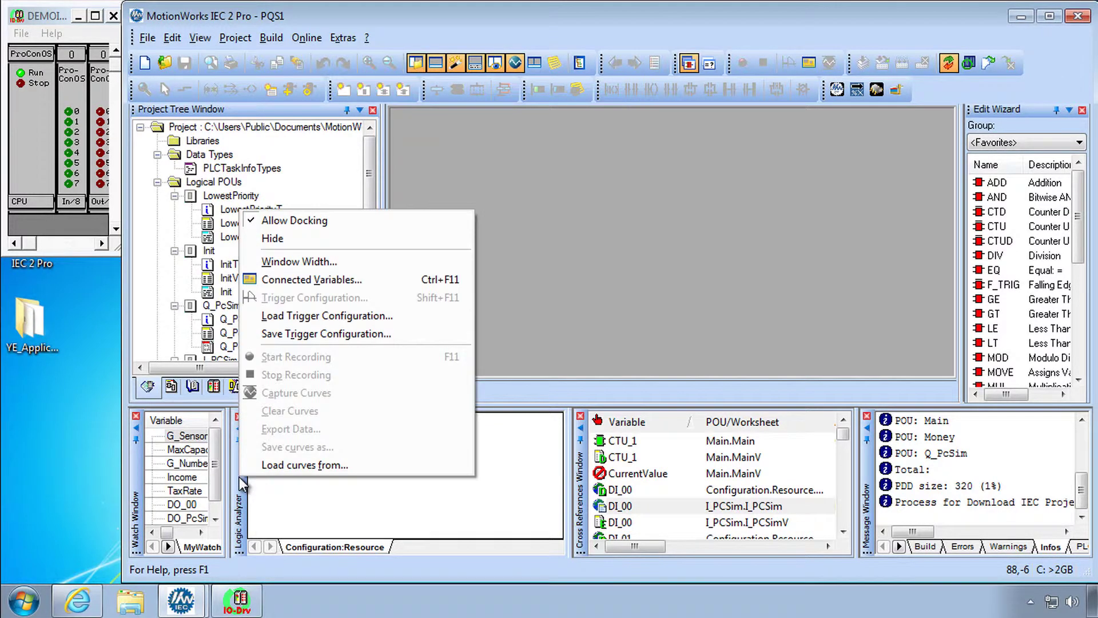
{"action": "left_click", "coordinate": [276, 220]}
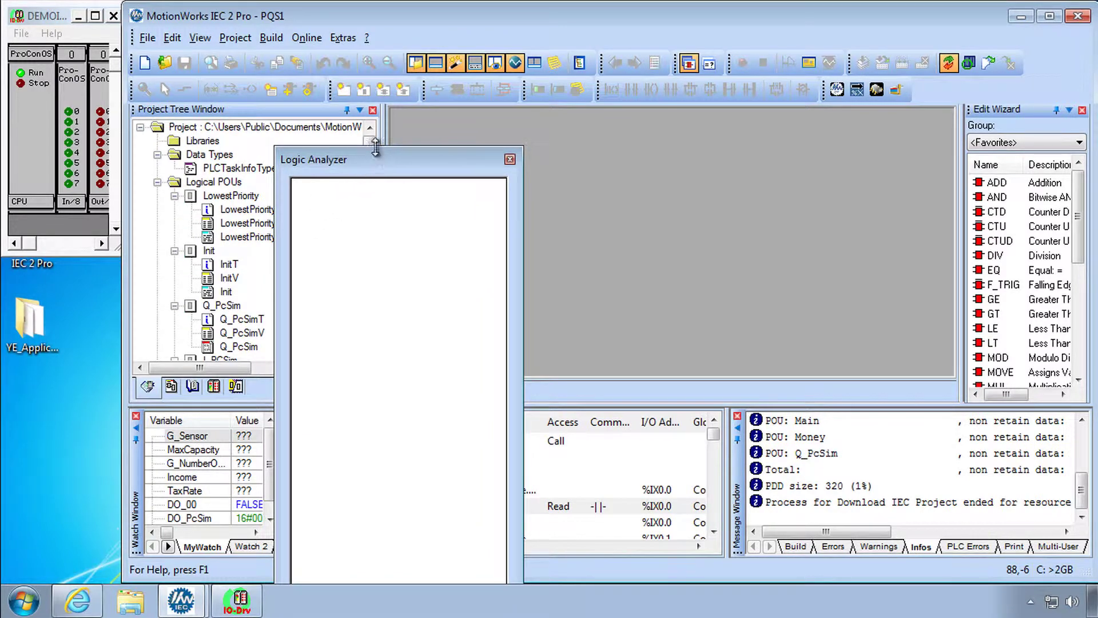
{"action": "mouse_move", "coordinate": [373, 159]}
{"action": "left_mouse_down"}
{"action": "mouse_move", "coordinate": [374, 350]}
{"action": "mouse_move", "coordinate": [422, 95]}
{"action": "left_mouse_up"}
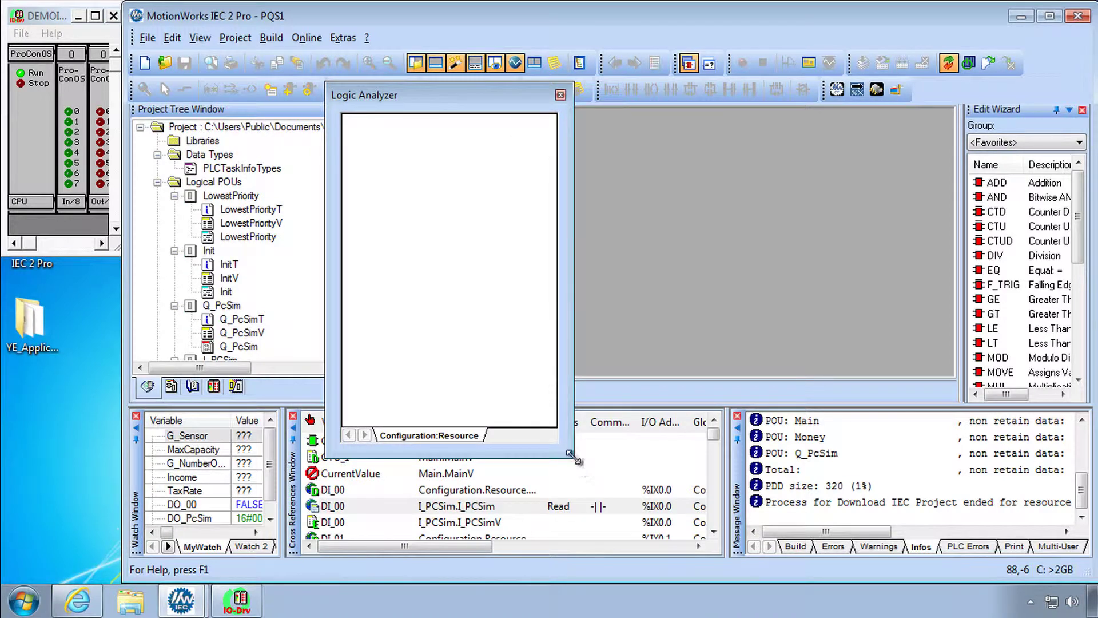
{"action": "left_click_drag", "start_coordinate": [573, 455], "coordinate": [1001, 525]}
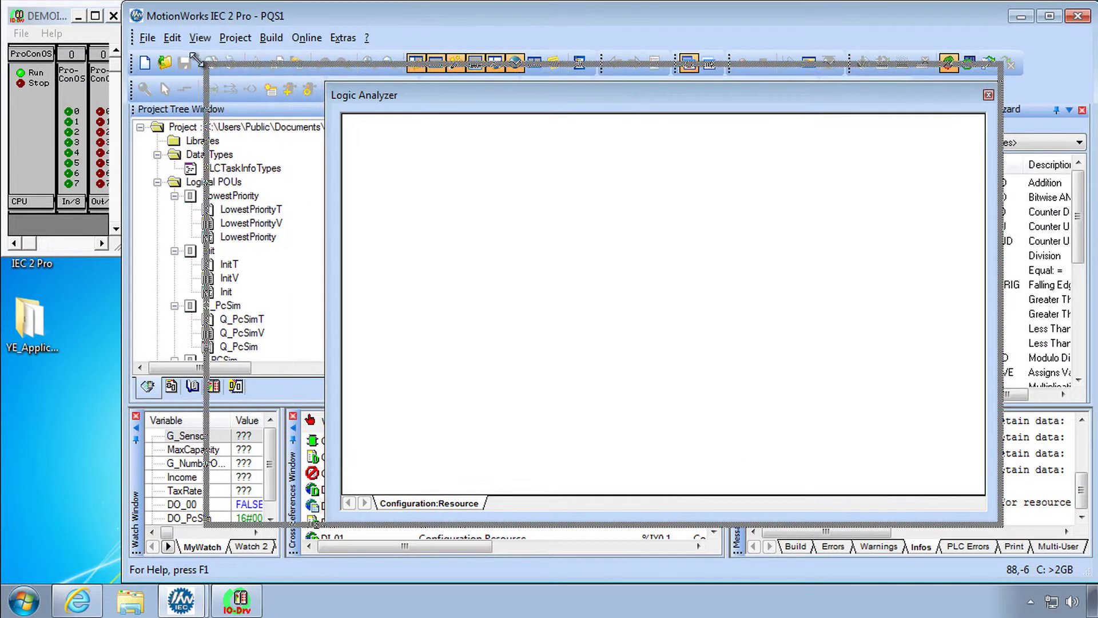
{"action": "left_click_drag", "start_coordinate": [326, 81], "coordinate": [198, 59]}
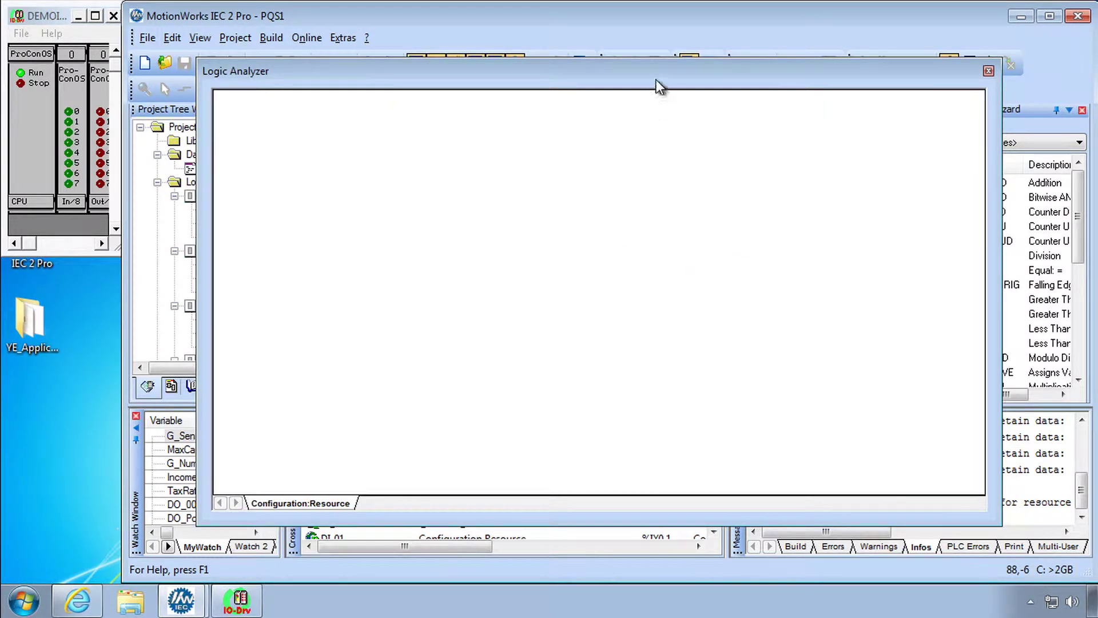
{"action": "left_click_drag", "start_coordinate": [657, 75], "coordinate": [610, 525]}
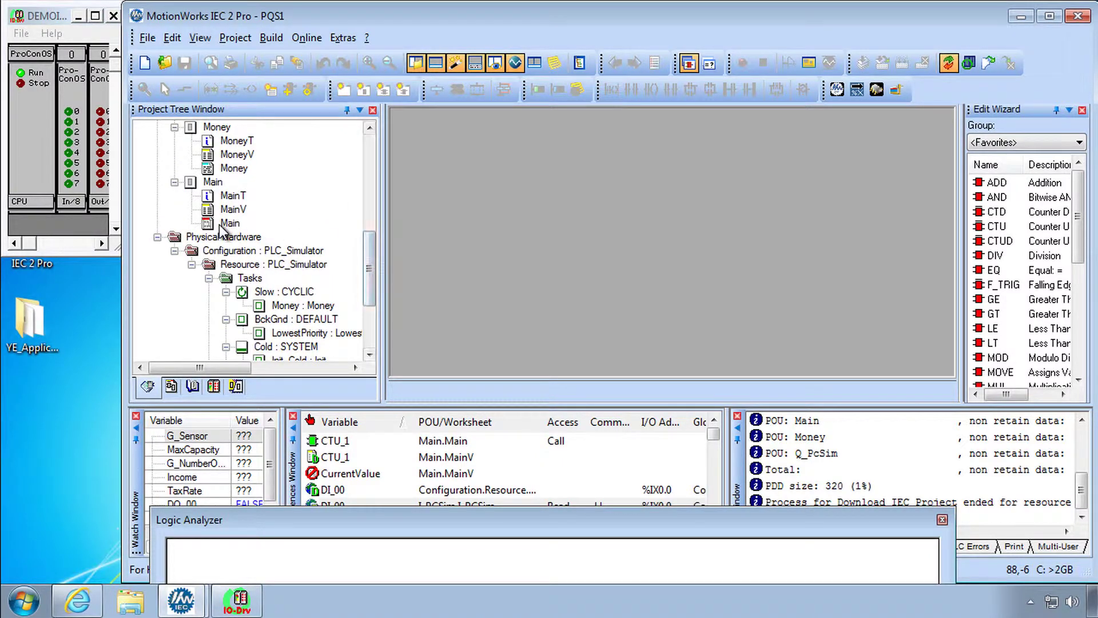
- Open Main, add G_NumberOfCars and G_GateOpen as analyzer traces, then close the analyzer
{"action": "left_click", "coordinate": [220, 225]}
{"action": "double_click", "coordinate": [220, 225]}
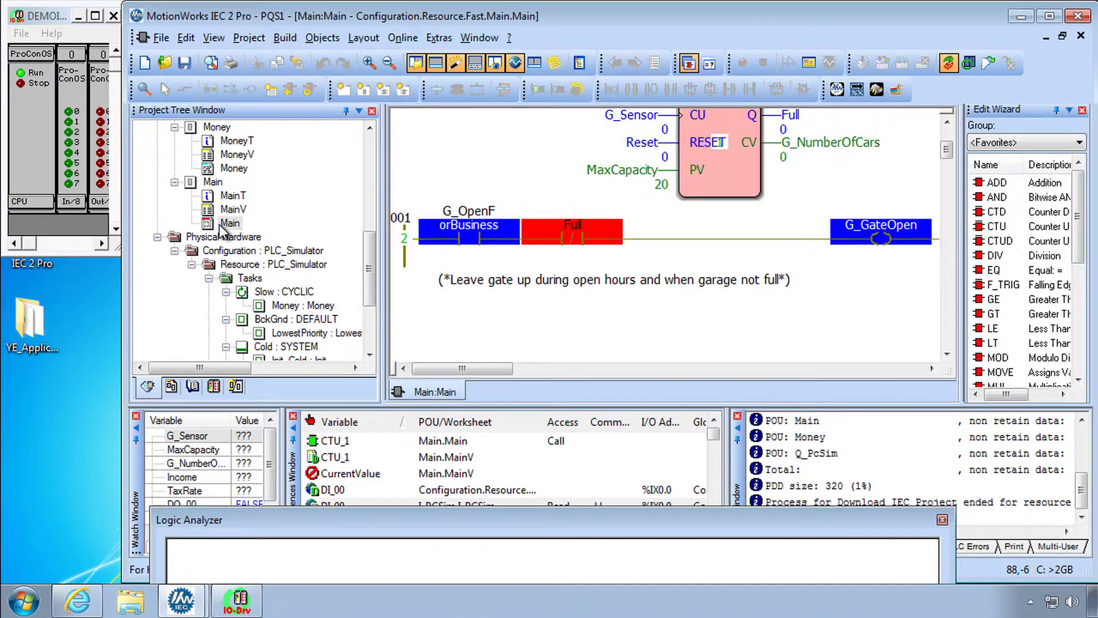
{"action": "right_click", "coordinate": [843, 145]}
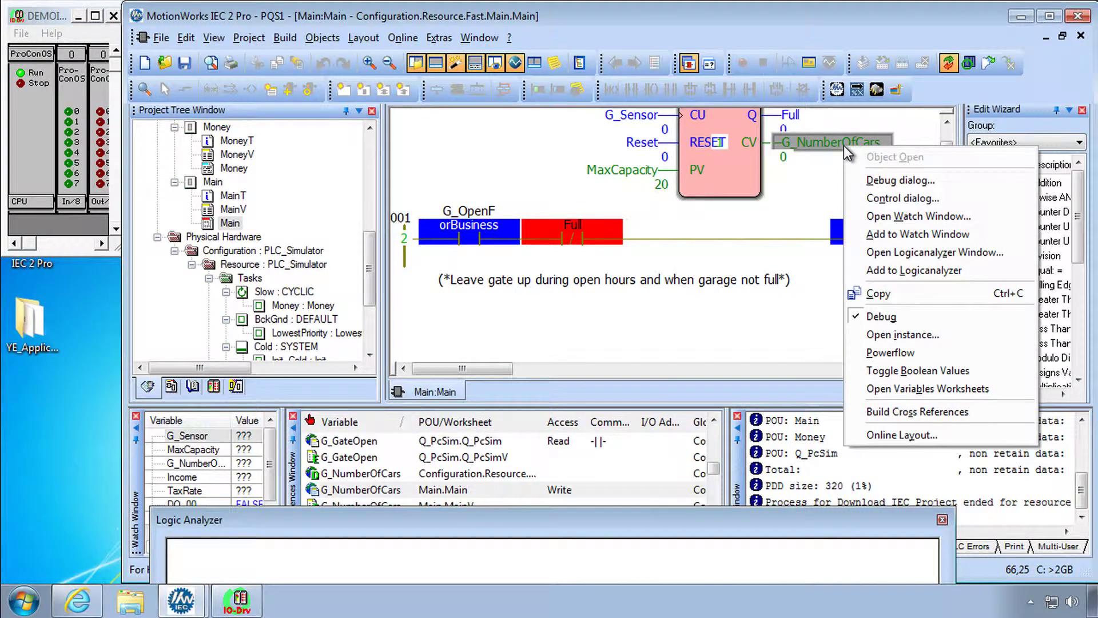
{"action": "left_click", "coordinate": [888, 270]}
{"action": "right_click", "coordinate": [879, 237]}
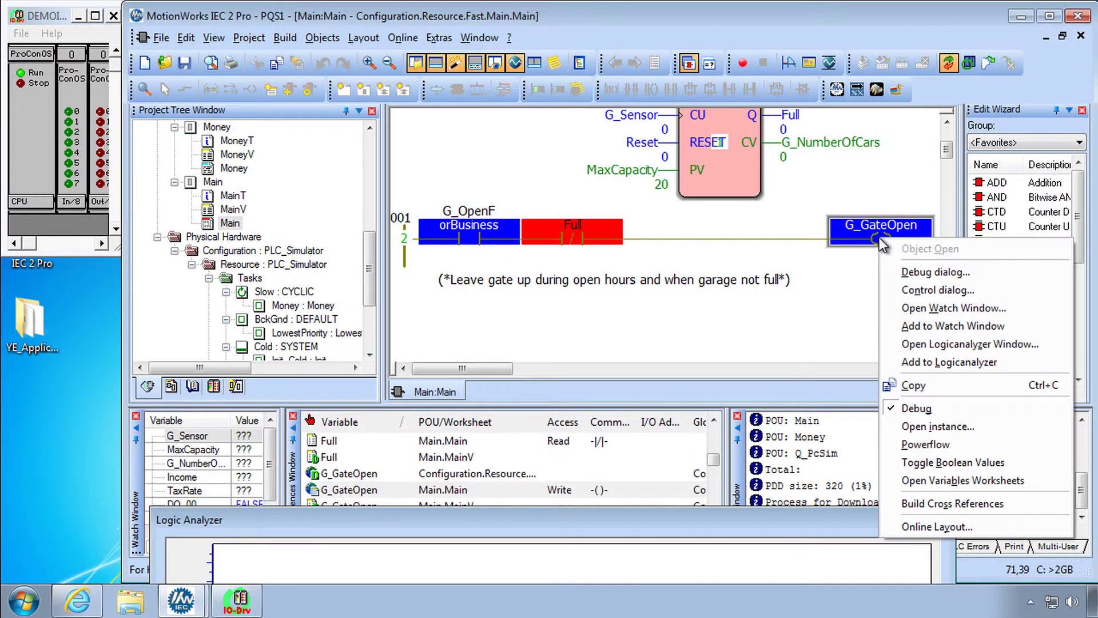
{"action": "left_click", "coordinate": [925, 362]}
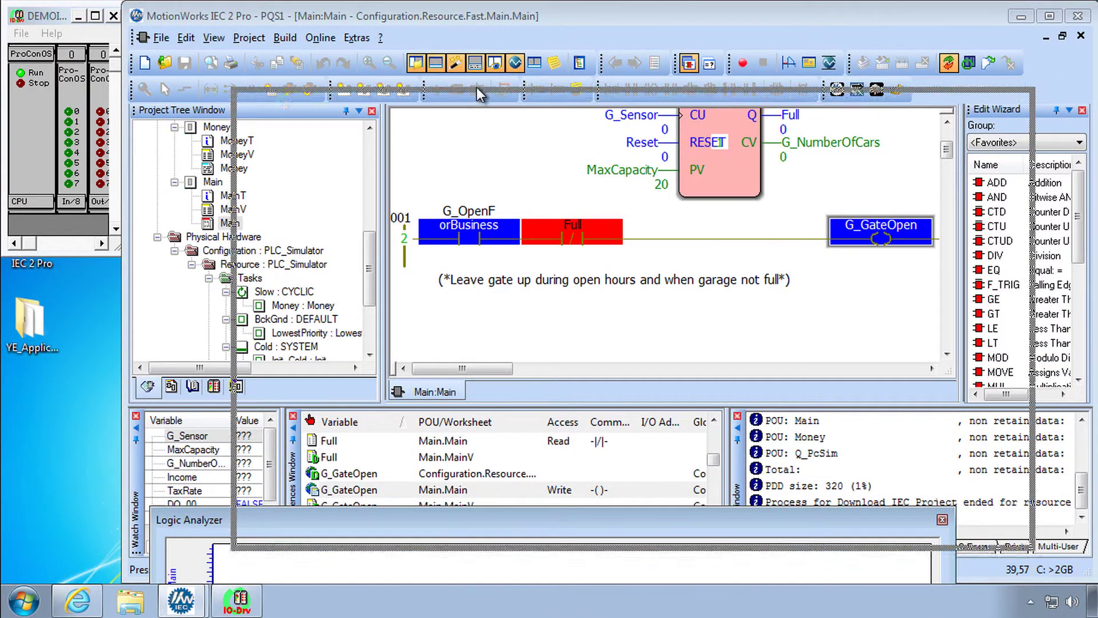
{"action": "left_click_drag", "start_coordinate": [698, 527], "coordinate": [485, 94]}
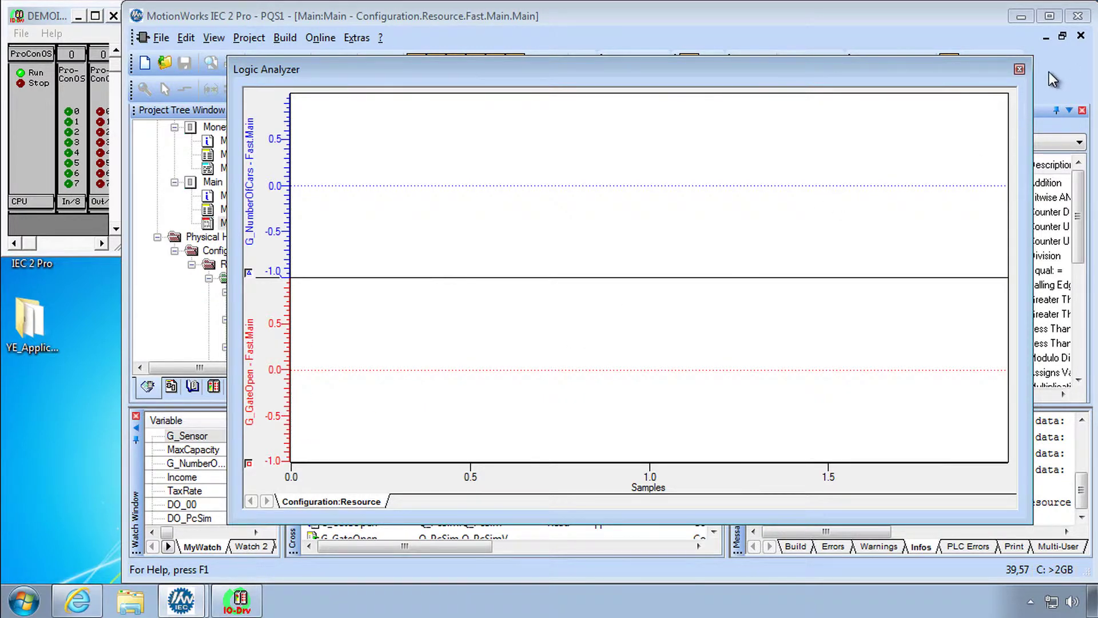
{"action": "left_click", "coordinate": [1020, 70]}
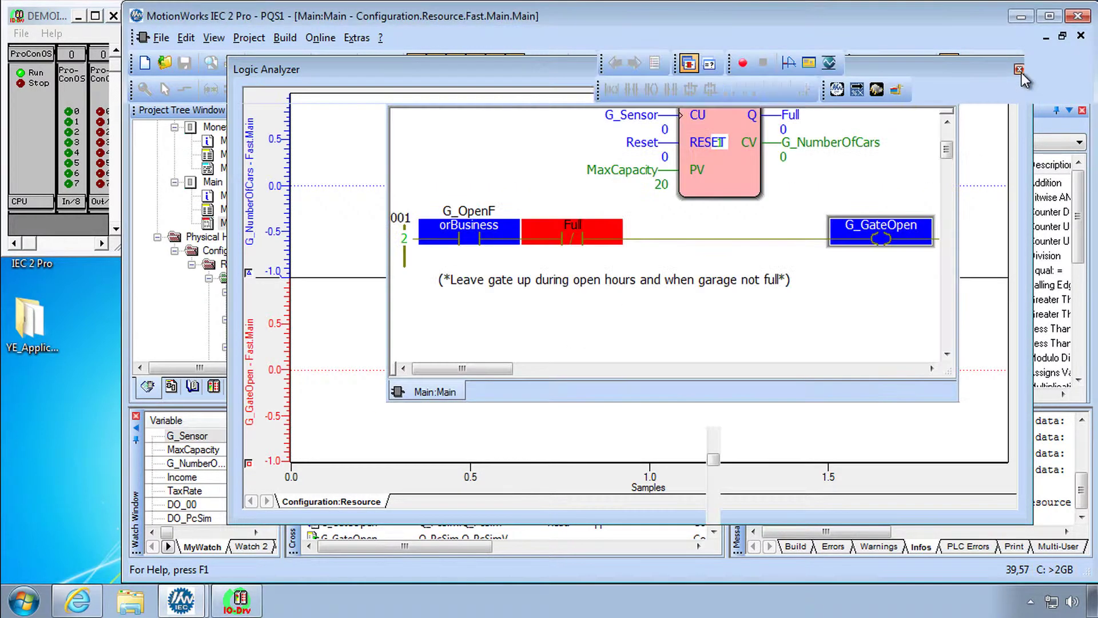
{"action": "left_click_drag", "start_coordinate": [367, 251], "coordinate": [361, 328]}
- From Global_Variables, add DI_00 and DO_00 to the Logic Analyzer and show its window
{"action": "double_click", "coordinate": [270, 334]}
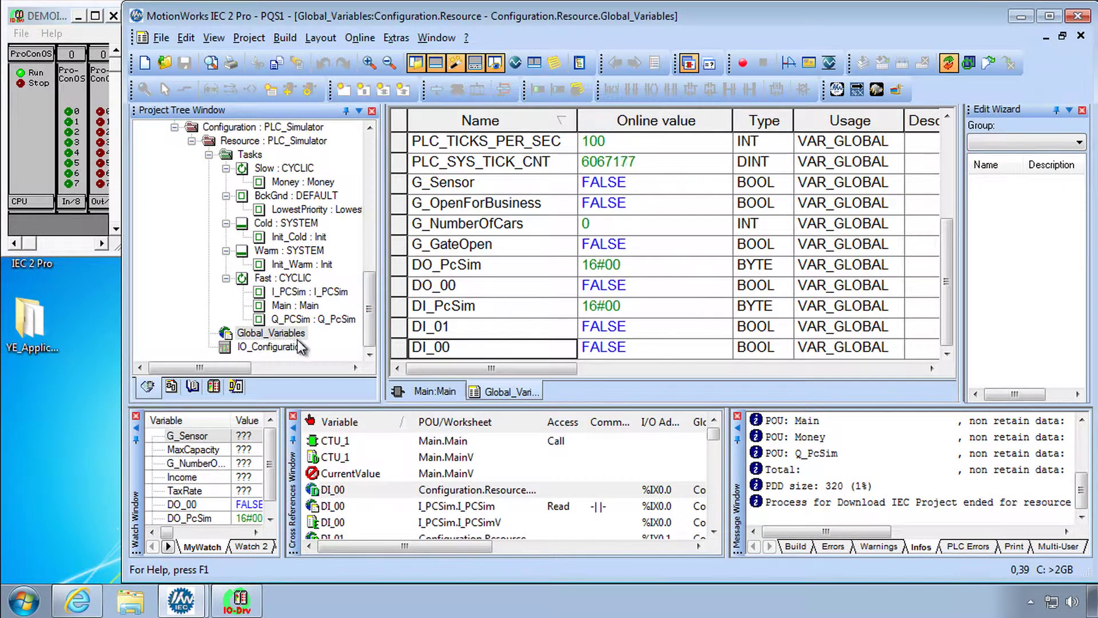
{"action": "right_click", "coordinate": [428, 349]}
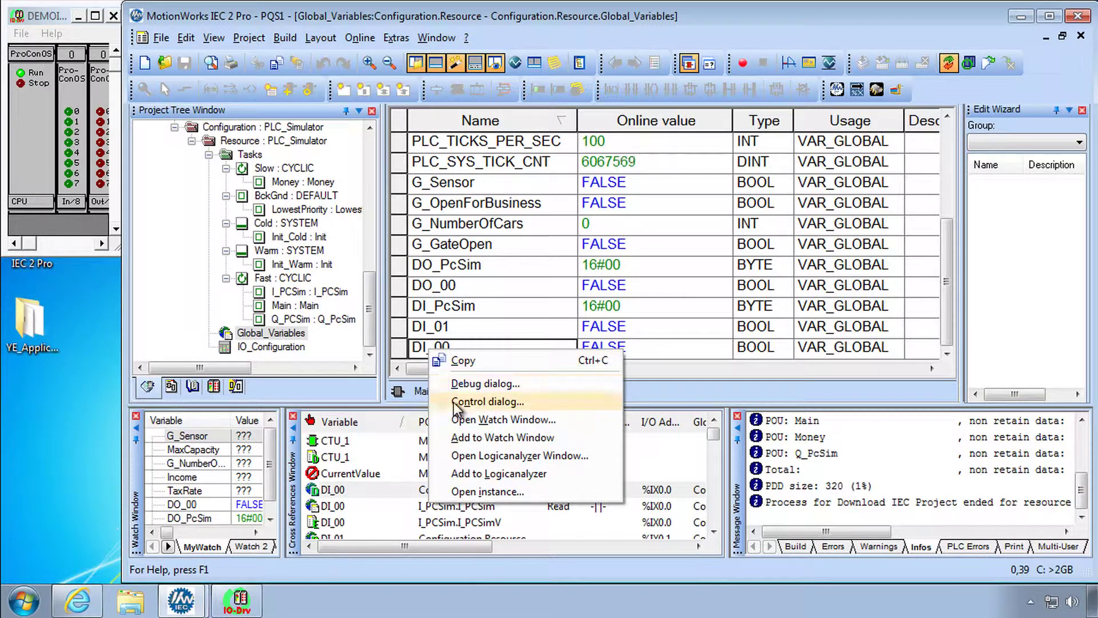
{"action": "left_click", "coordinate": [498, 473]}
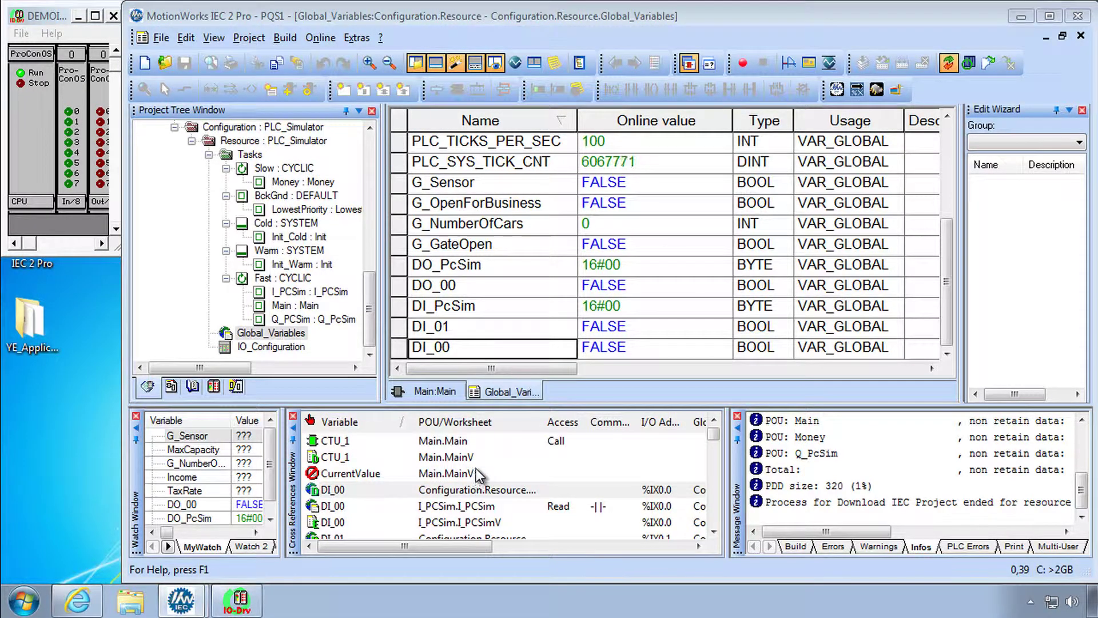
{"action": "right_click", "coordinate": [465, 291]}
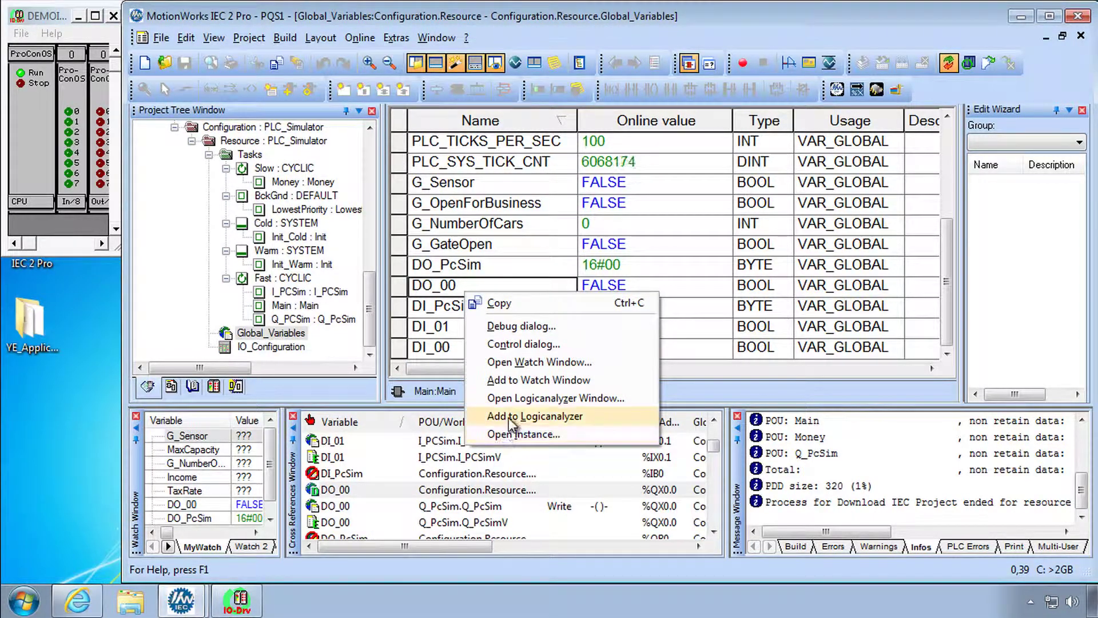
{"action": "left_click", "coordinate": [509, 418]}
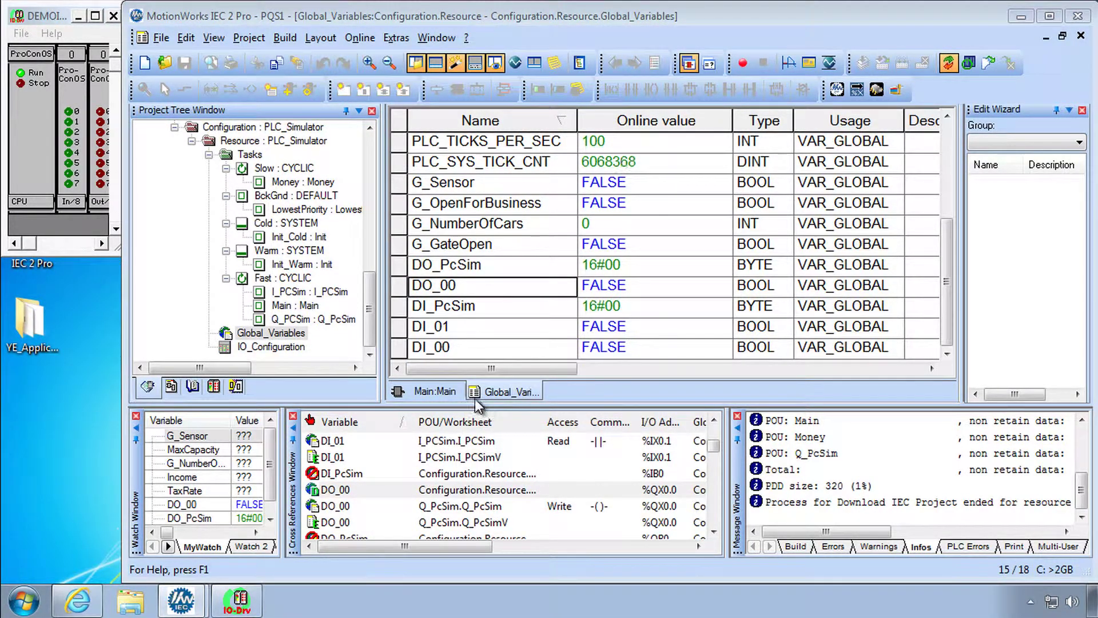
{"action": "left_click", "coordinate": [221, 39]}
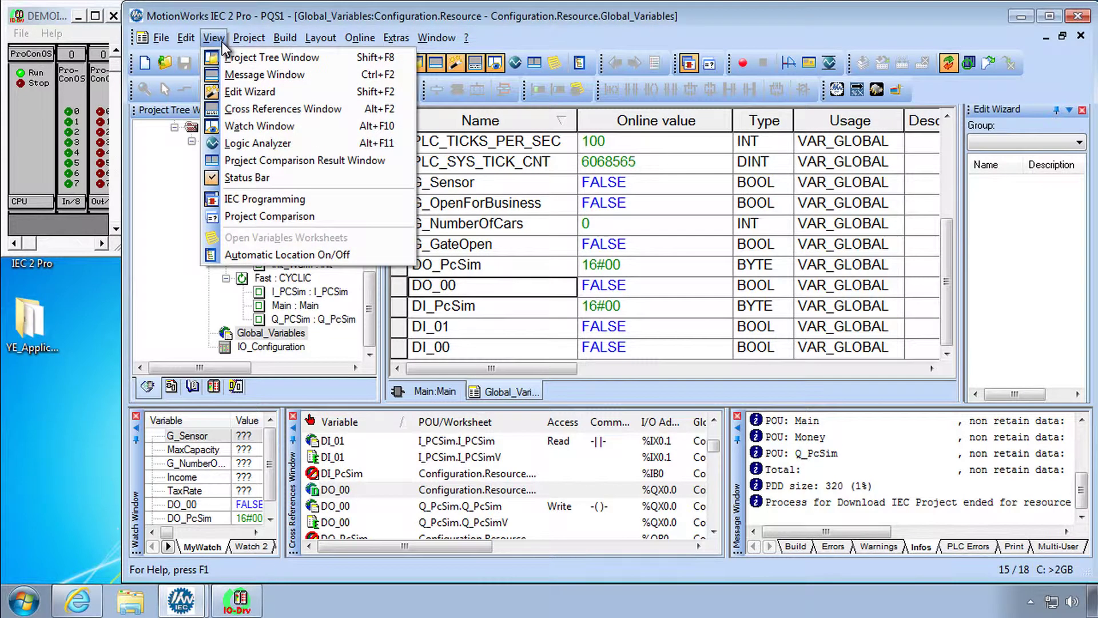
{"action": "left_click", "coordinate": [260, 146]}
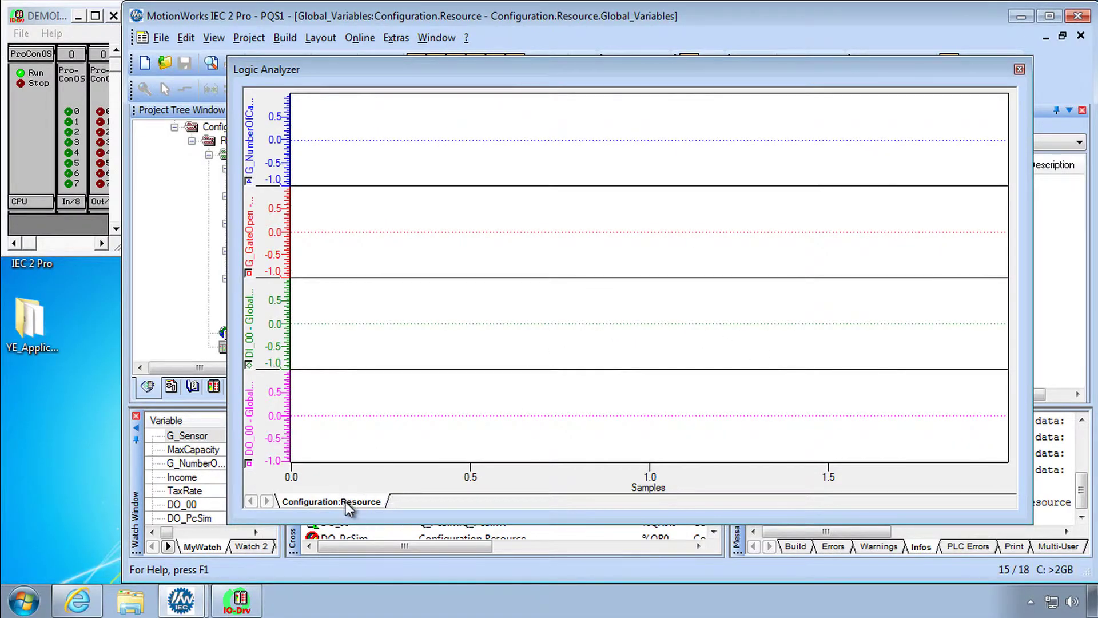
- Open the analyzer's Trigger Configuration and synchronise data collection with the Fast task
{"action": "right_click", "coordinate": [346, 502]}
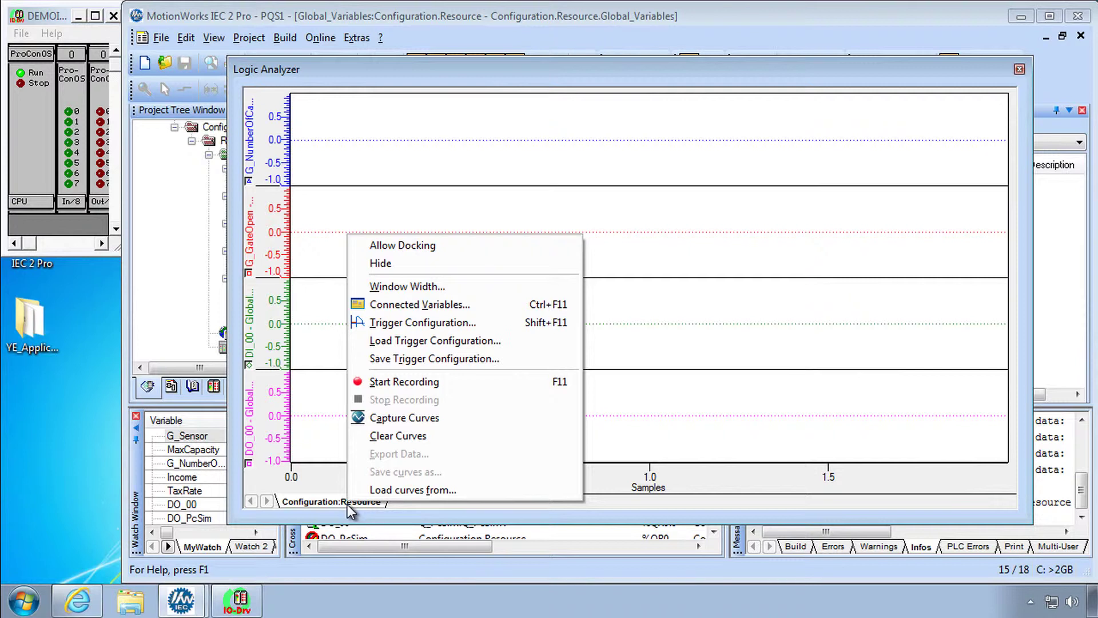
{"action": "left_click", "coordinate": [411, 325]}
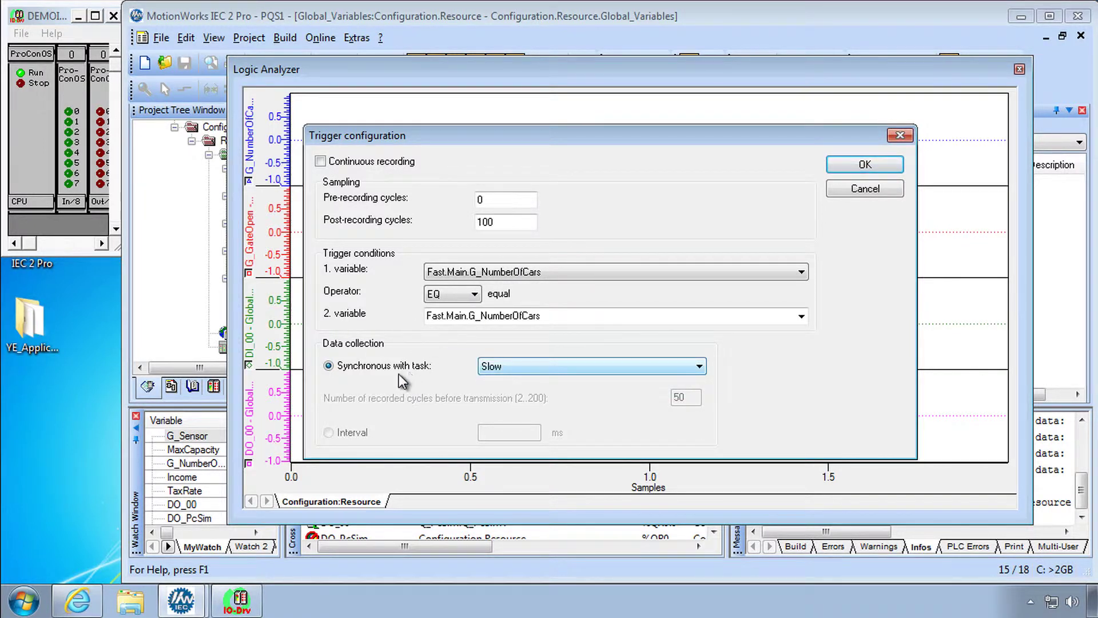
{"action": "left_click", "coordinate": [524, 367]}
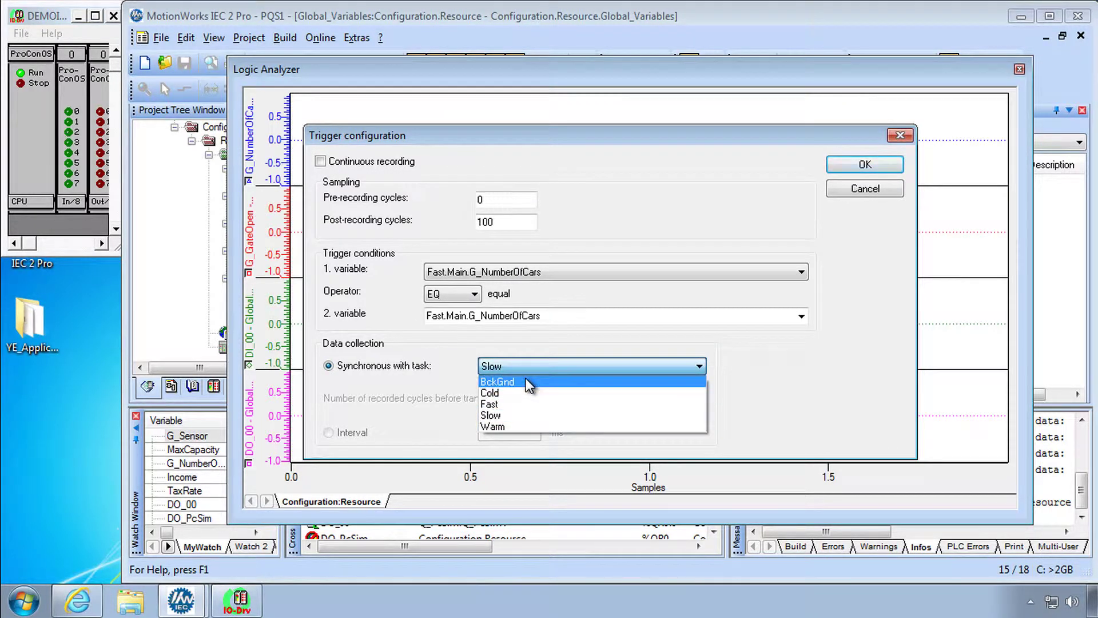
{"action": "left_click", "coordinate": [535, 407]}
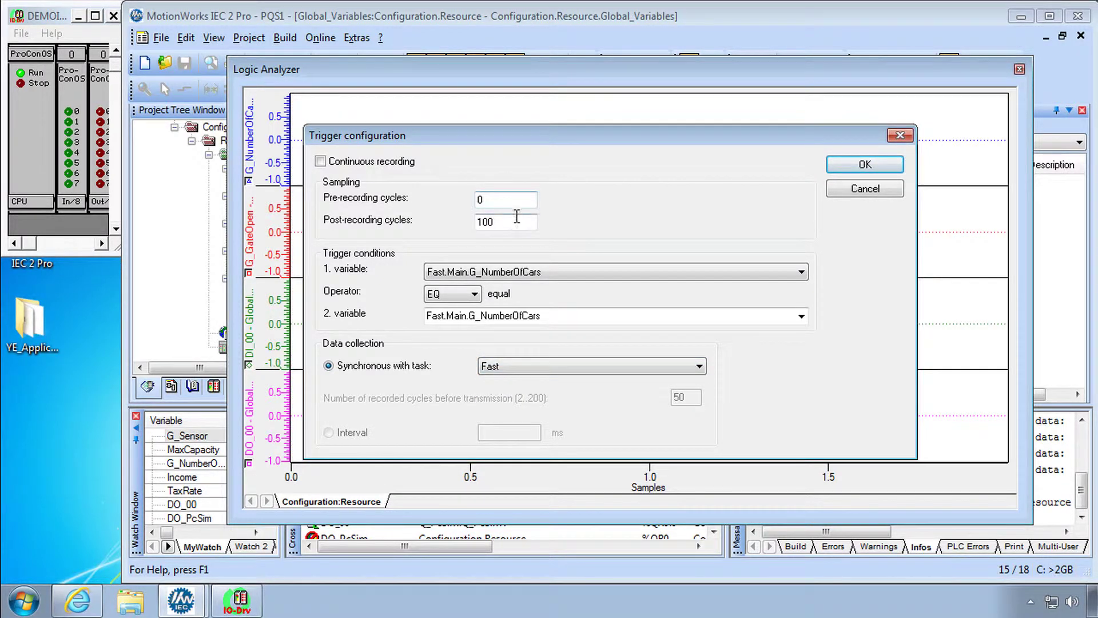
{"action": "left_click", "coordinate": [522, 221]}
{"action": "left_click", "coordinate": [510, 371]}
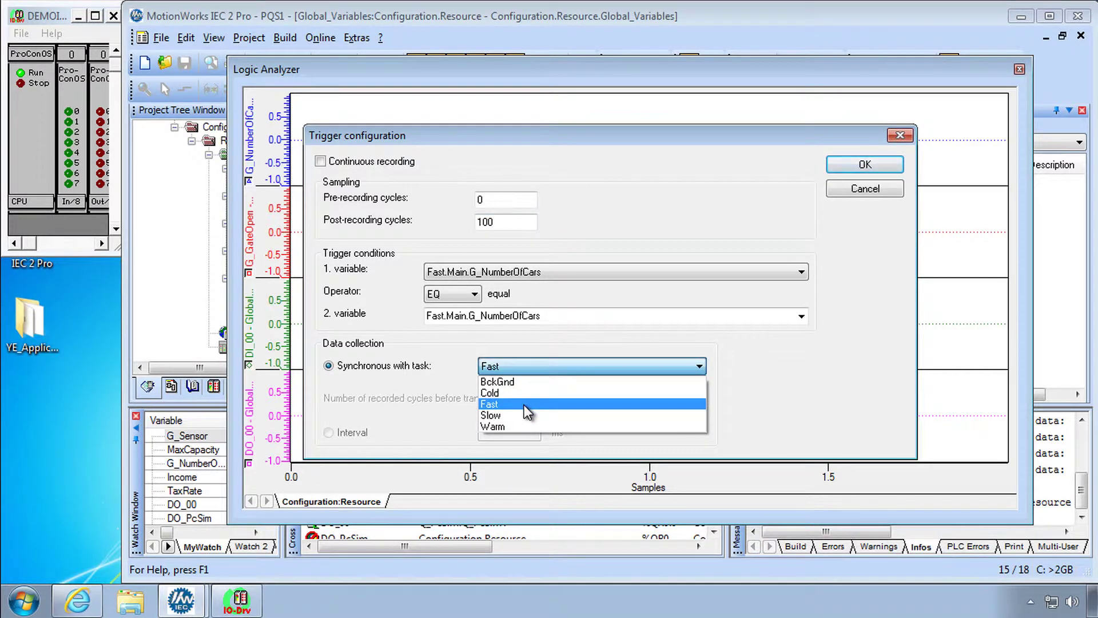
{"action": "left_click", "coordinate": [523, 405]}
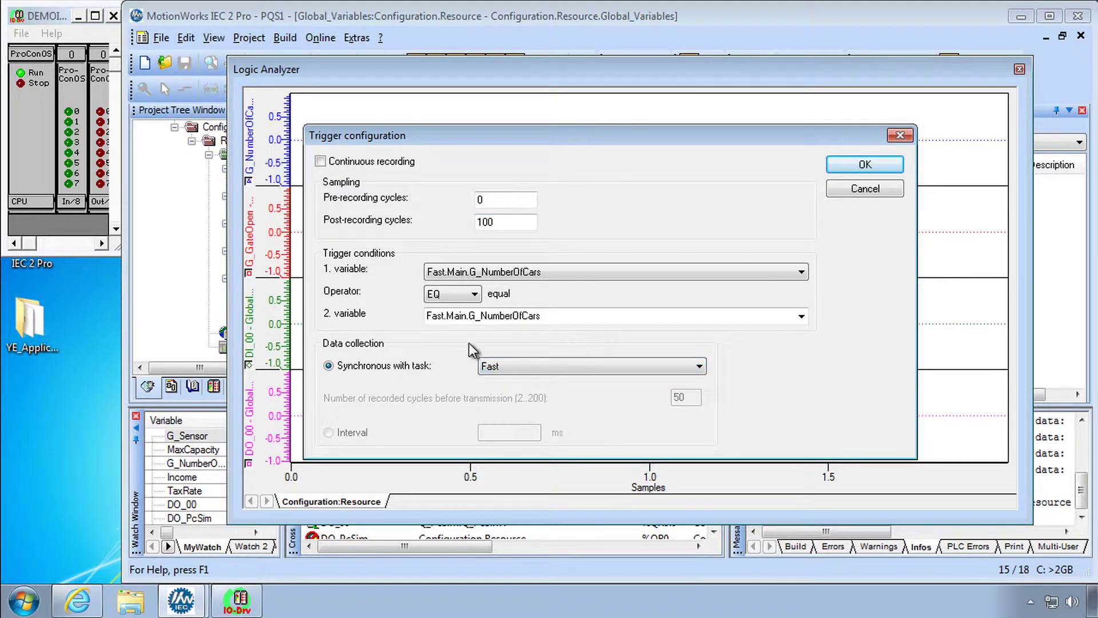
- Review the trigger variable list and edit post-recording cycles to 200
{"action": "left_click", "coordinate": [446, 275]}
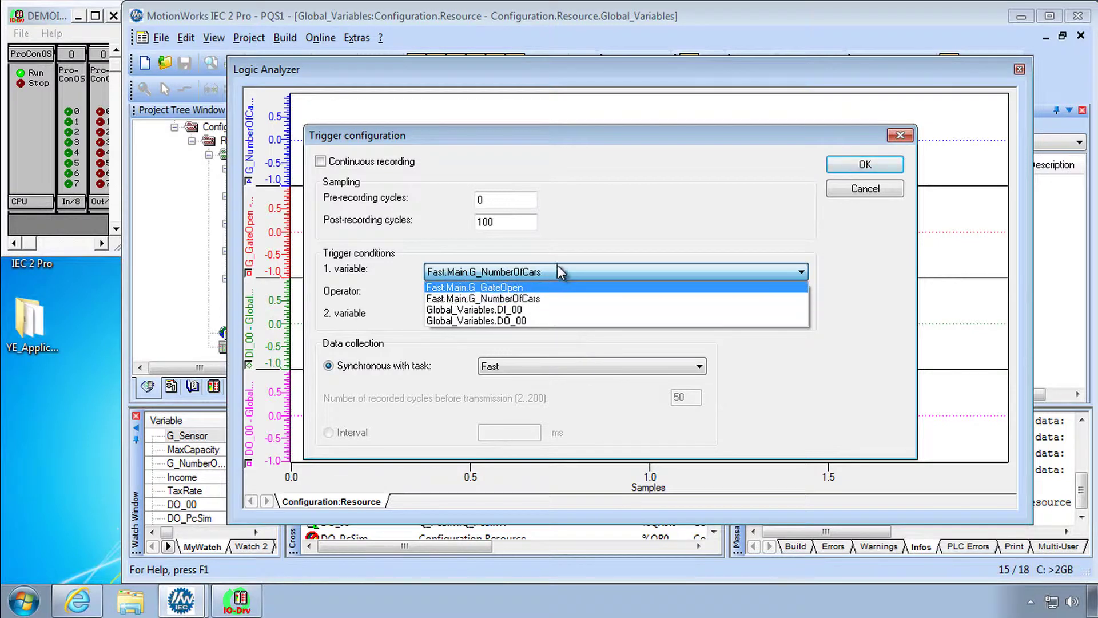
{"action": "left_click", "coordinate": [581, 242]}
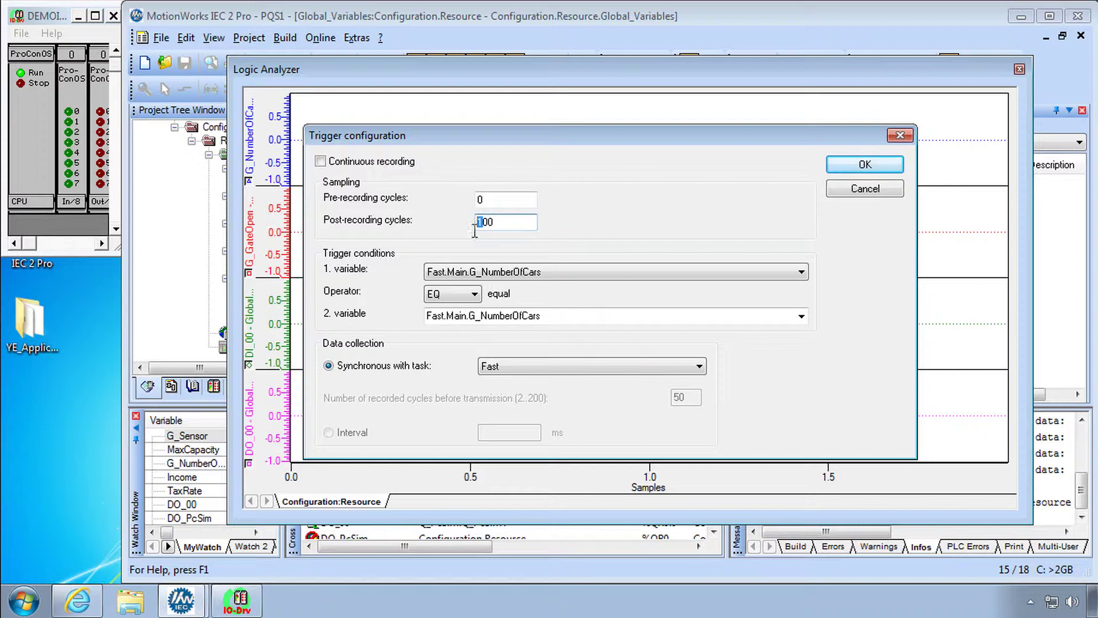
{"action": "left_click_drag", "start_coordinate": [479, 230], "coordinate": [486, 230]}
{"action": "type", "text": "2"}
- Trigger on a rising edge (RE) of Global_Variables.DI_00 and confirm with OK
{"action": "left_click", "coordinate": [614, 275]}
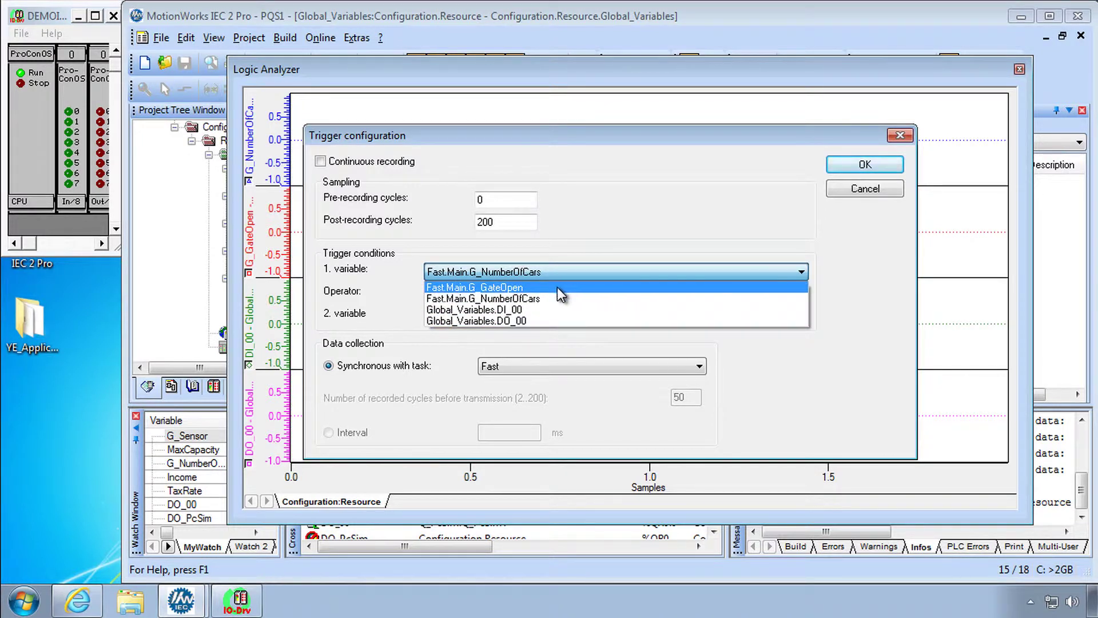
{"action": "left_click", "coordinate": [522, 308]}
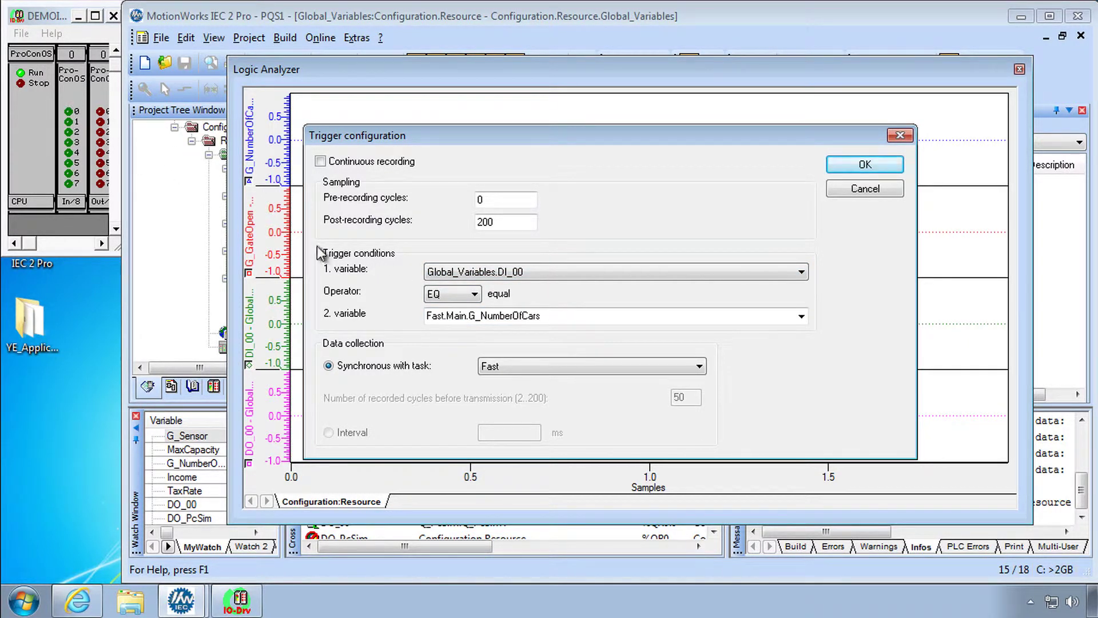
{"action": "left_click", "coordinate": [473, 296]}
{"action": "left_click", "coordinate": [442, 397]}
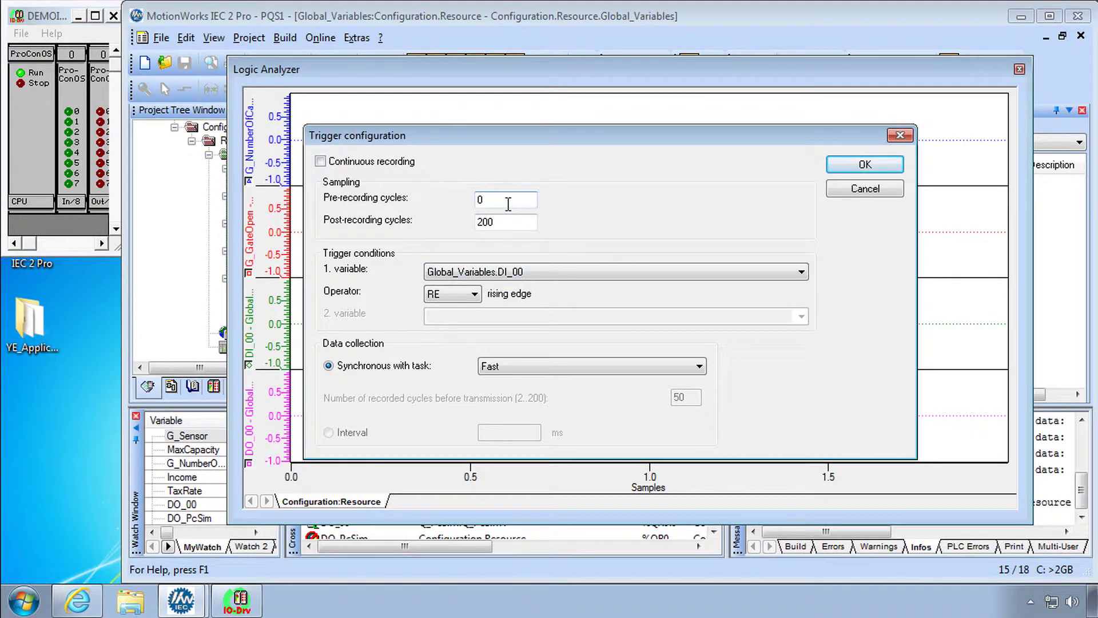
{"action": "left_click", "coordinate": [868, 166]}
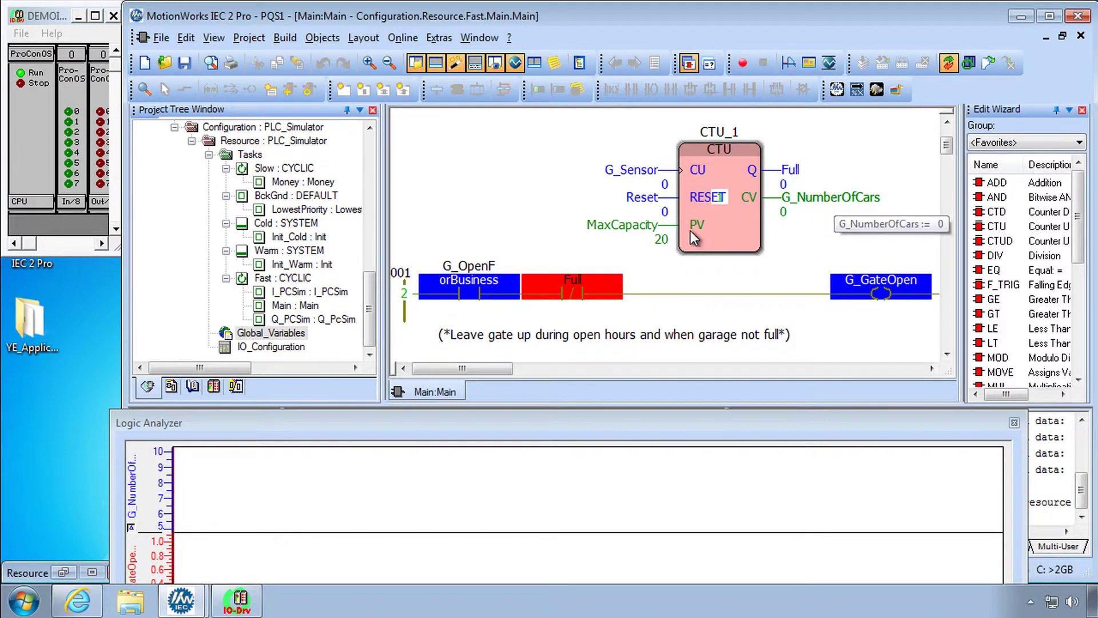
- Overwrite MaxCapacity to 10, switch on OpenForBusiness in the simulator, and enlarge the analyzer
{"action": "double_click", "coordinate": [634, 224]}
{"action": "type", "text": "10"}
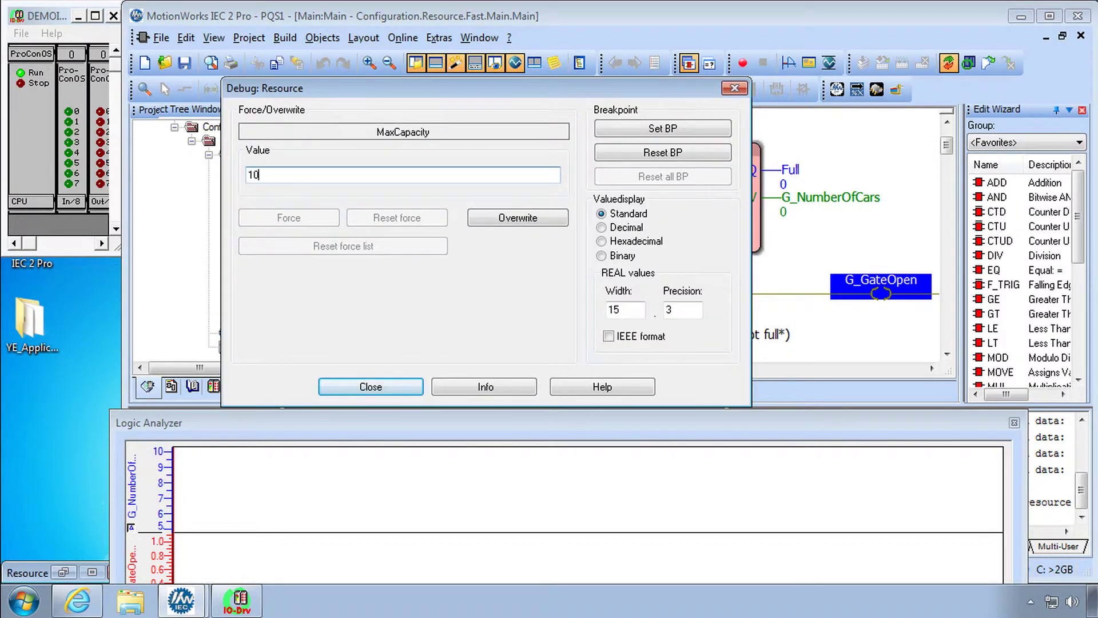
{"action": "left_click", "coordinate": [521, 217]}
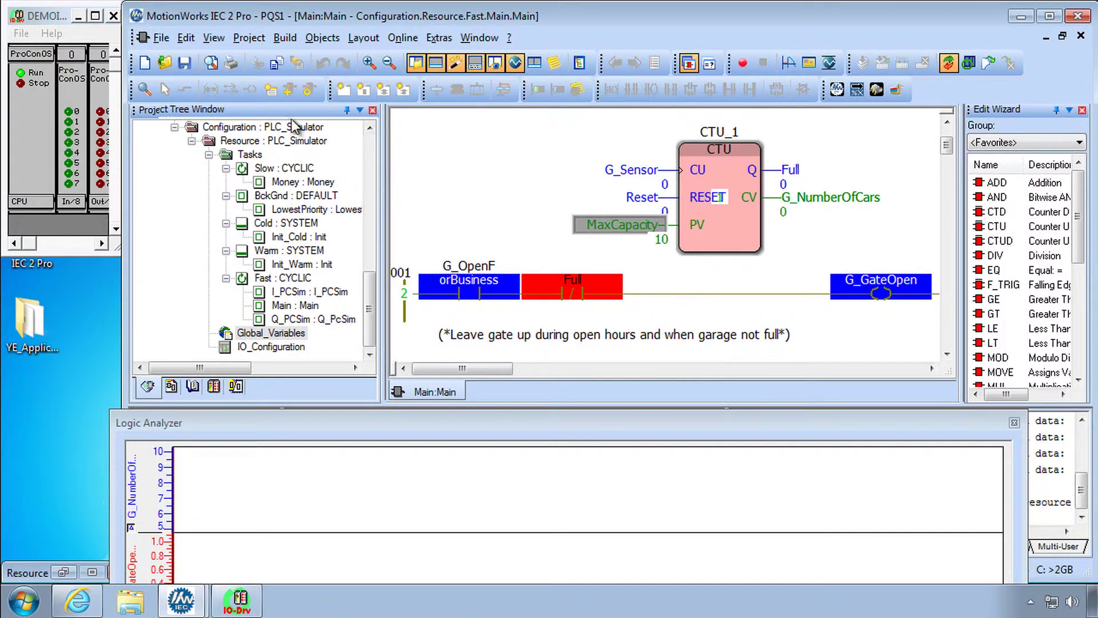
{"action": "left_click", "coordinate": [69, 122]}
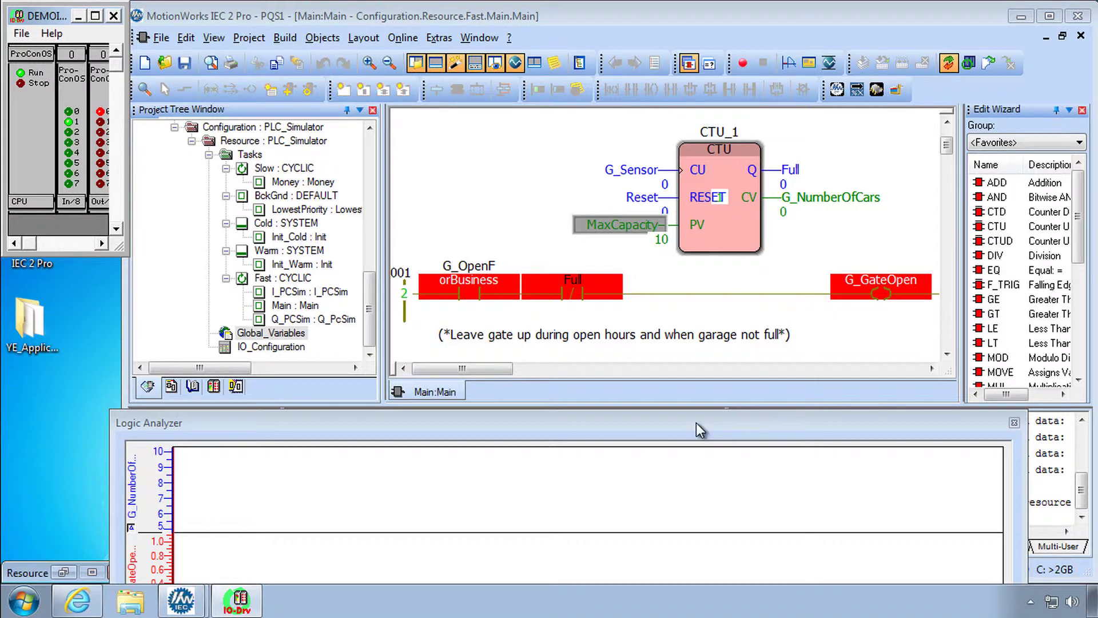
{"action": "left_click_drag", "start_coordinate": [695, 423], "coordinate": [741, 106]}
- Start recording traces and dock the Logic Analyzer back at the bottom
{"action": "right_click", "coordinate": [240, 509]}
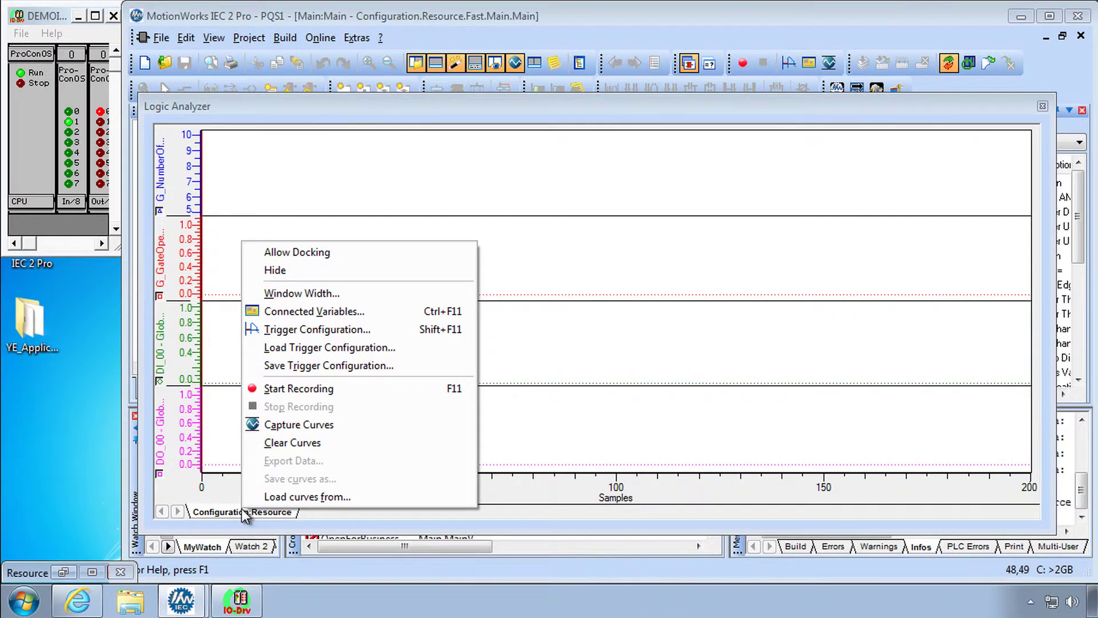
{"action": "left_click", "coordinate": [314, 389]}
{"action": "left_click_drag", "start_coordinate": [425, 111], "coordinate": [430, 396]}
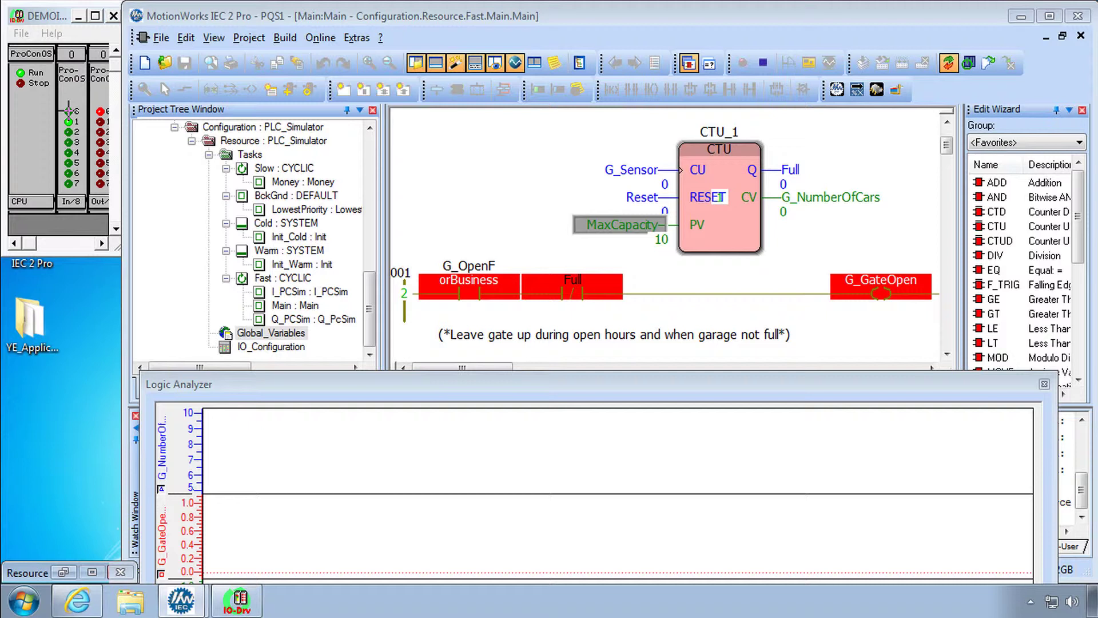
- Toggle G_Sensor six times to count cars, then float the Logic Analyzer over the workspace
{"action": "left_click", "coordinate": [70, 111]}
{"action": "left_click", "coordinate": [70, 110]}
{"action": "left_click", "coordinate": [69, 111]}
{"action": "left_click", "coordinate": [69, 111]}
{"action": "left_click", "coordinate": [68, 111]}
{"action": "left_click", "coordinate": [69, 111]}
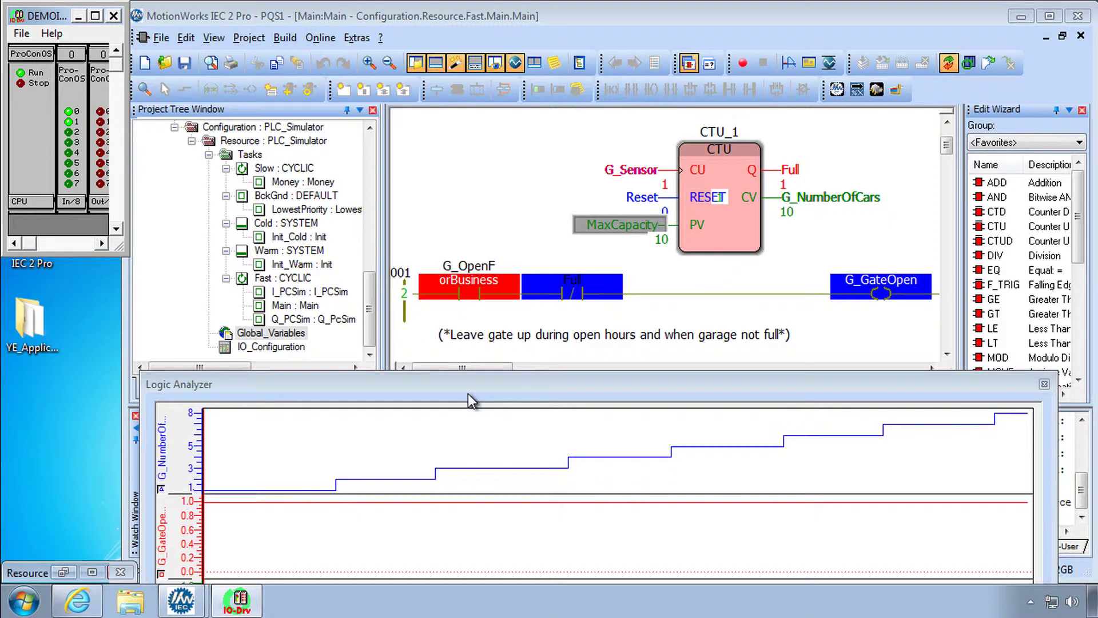
{"action": "left_click_drag", "start_coordinate": [470, 385], "coordinate": [484, 103]}
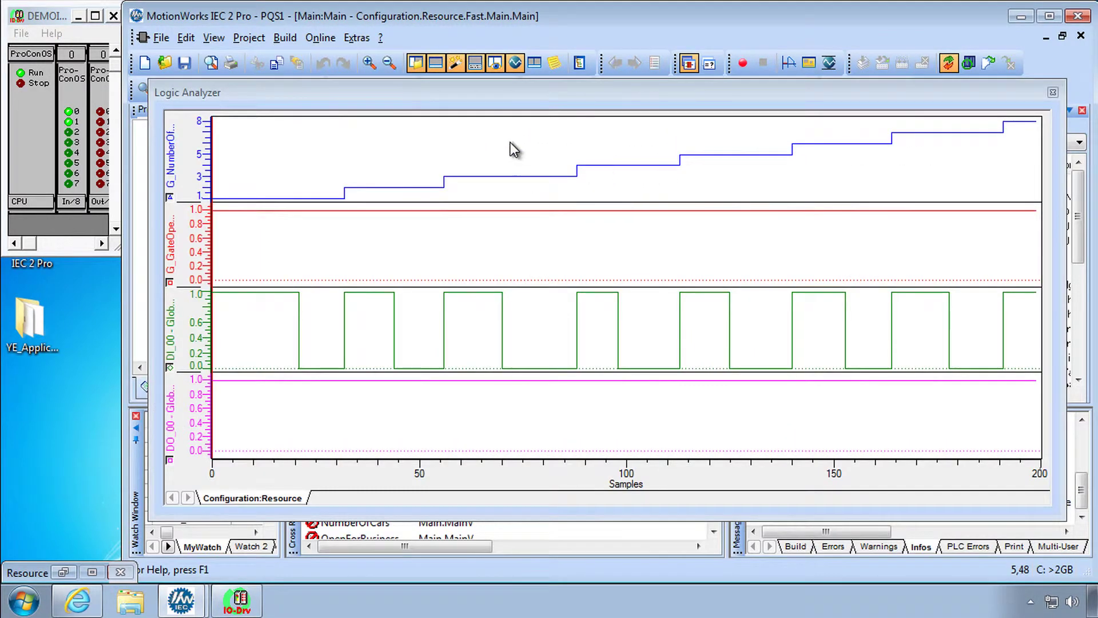
- Overwrite Reset to TRUE then FALSE, start recording, and float the Logic Analyzer large
{"action": "double_click", "coordinate": [591, 374]}
{"action": "left_click", "coordinate": [516, 214]}
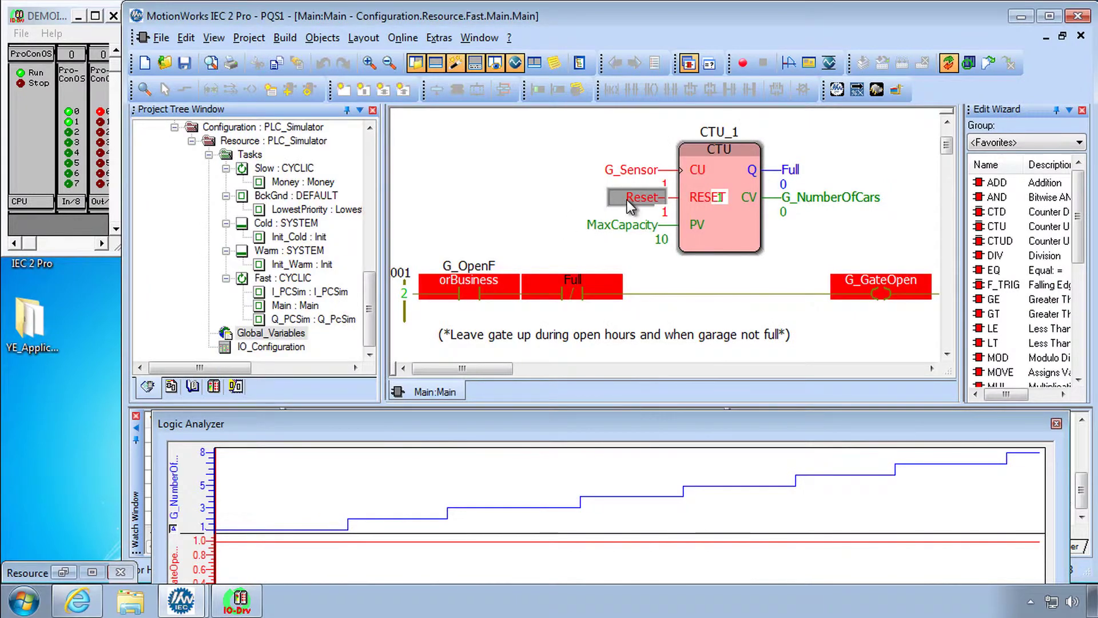
{"action": "double_click", "coordinate": [631, 204]}
{"action": "left_click", "coordinate": [548, 220]}
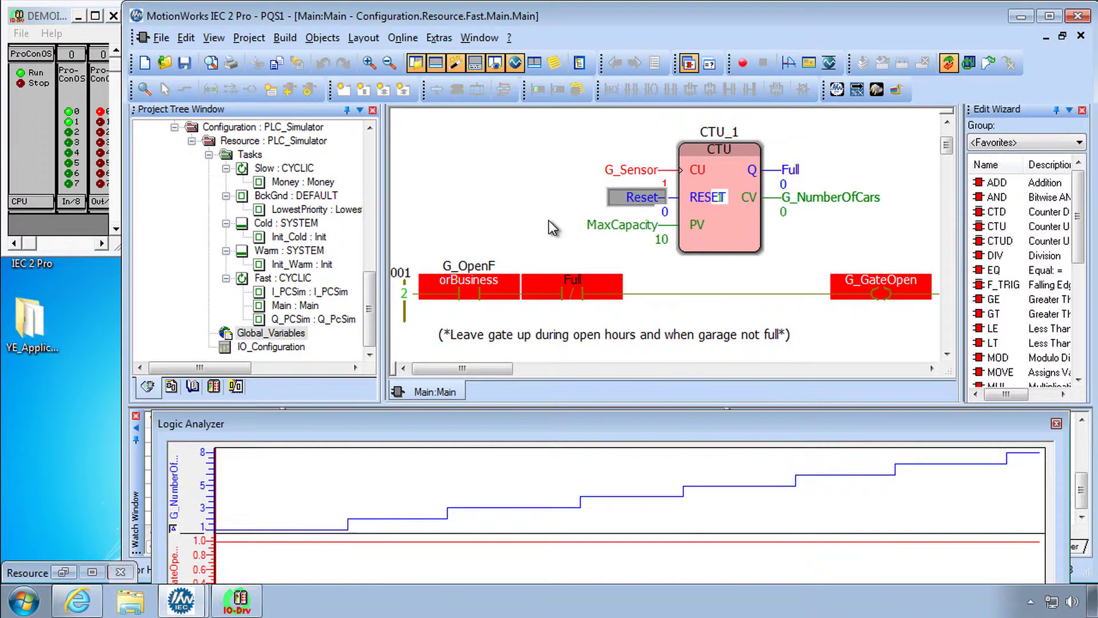
{"action": "left_click", "coordinate": [743, 65]}
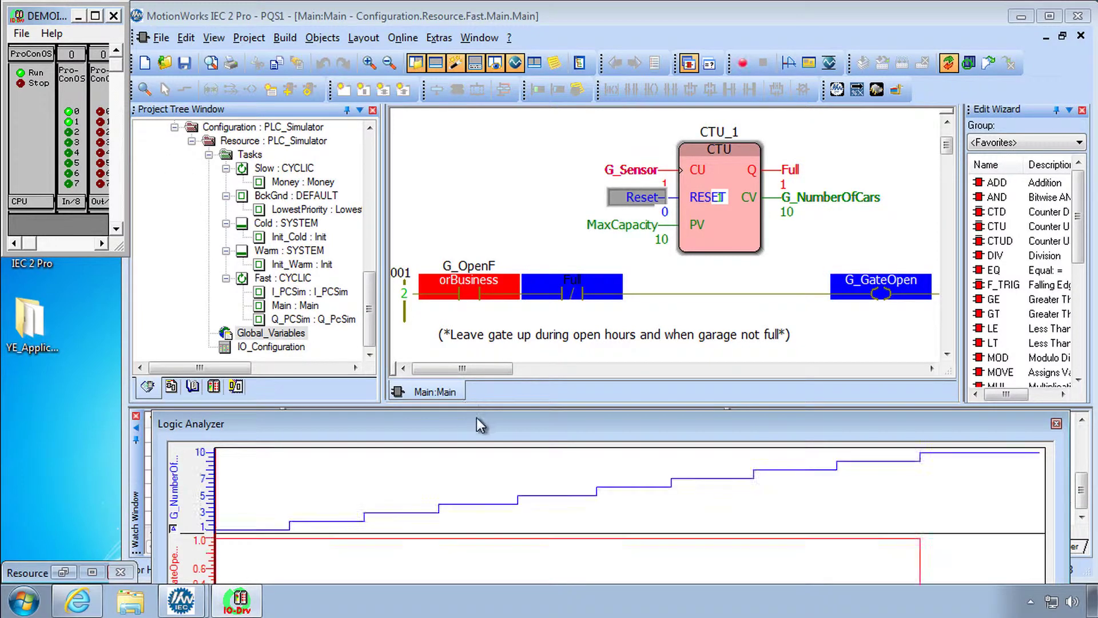
{"action": "left_click_drag", "start_coordinate": [476, 417], "coordinate": [471, 89]}
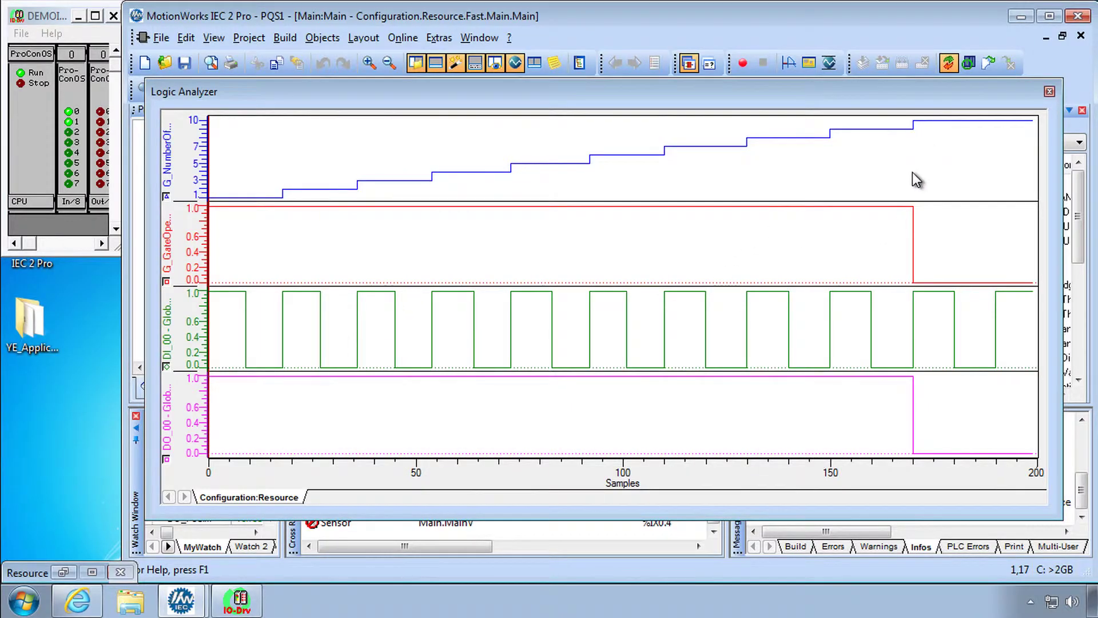
- Zoom in around sample 170 and rescale the DI_00, DO_00, G_GateOpen and G_NumberOfCars (6–10) axes
{"action": "mouse_move", "coordinate": [918, 474]}
{"action": "mouse_move", "coordinate": [913, 467]}
{"action": "left_mouse_down"}
{"action": "mouse_move", "coordinate": [602, 477]}
{"action": "mouse_move", "coordinate": [815, 482]}
{"action": "left_mouse_up"}
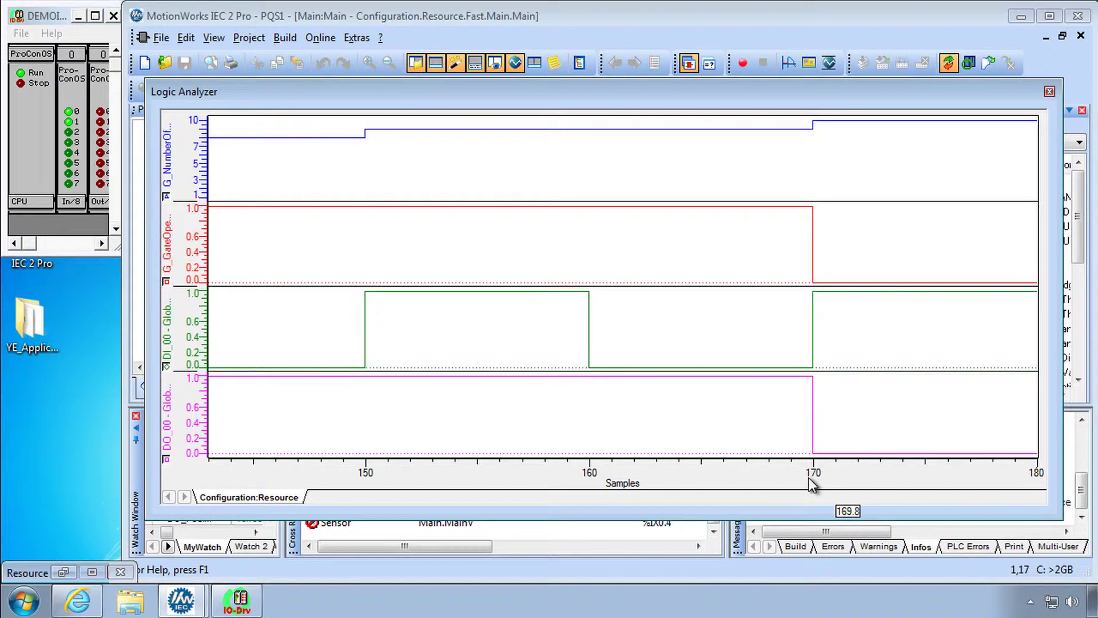
{"action": "mouse_move", "coordinate": [814, 482]}
{"action": "left_mouse_down"}
{"action": "mouse_move", "coordinate": [832, 484]}
{"action": "mouse_move", "coordinate": [806, 482]}
{"action": "left_mouse_up"}
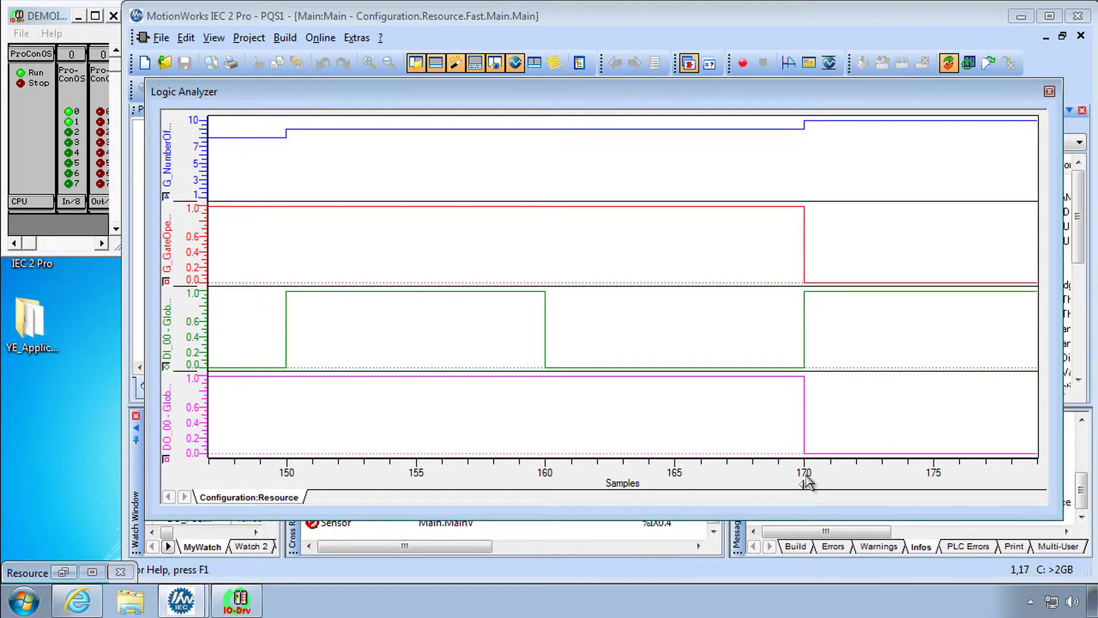
{"action": "mouse_move", "coordinate": [202, 333]}
{"action": "left_click_drag", "start_coordinate": [202, 333], "coordinate": [214, 341]}
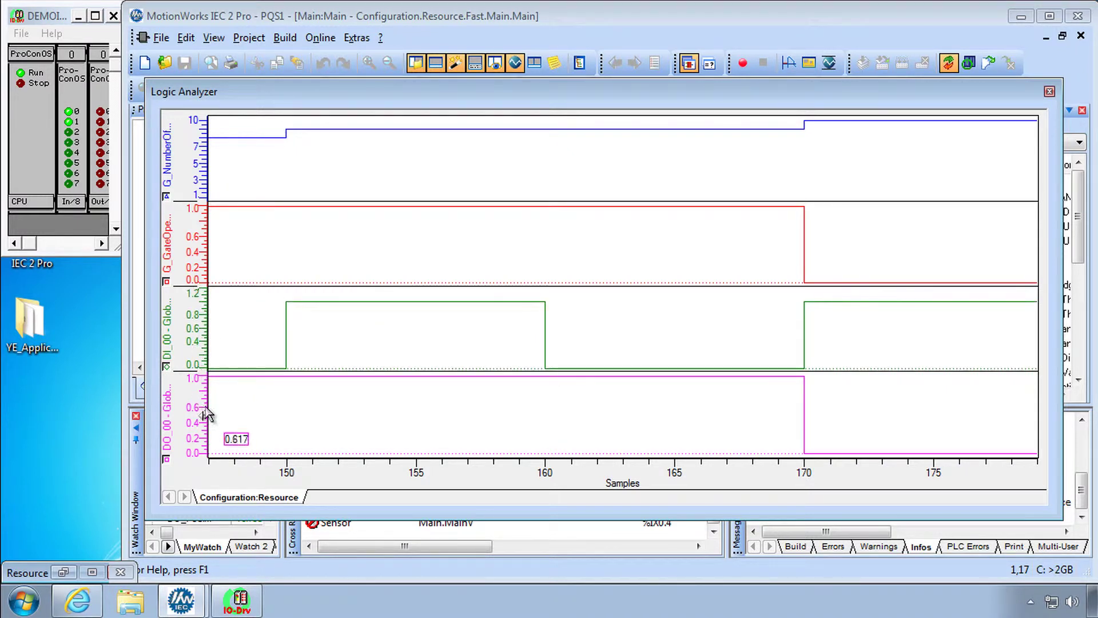
{"action": "left_click_drag", "start_coordinate": [206, 413], "coordinate": [214, 400]}
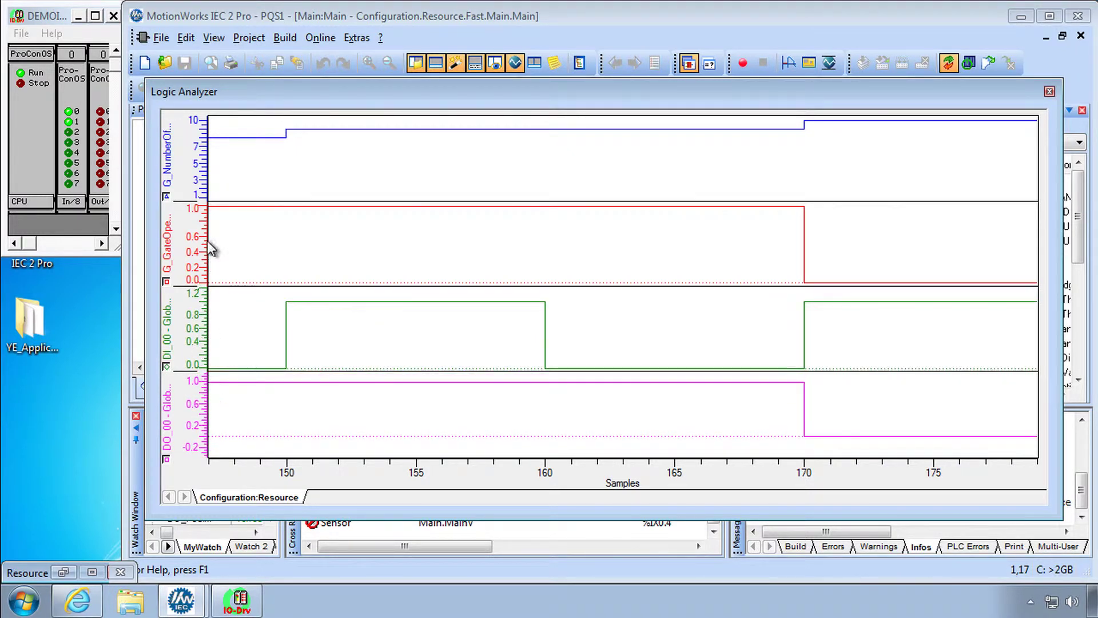
{"action": "left_click_drag", "start_coordinate": [212, 249], "coordinate": [207, 249]}
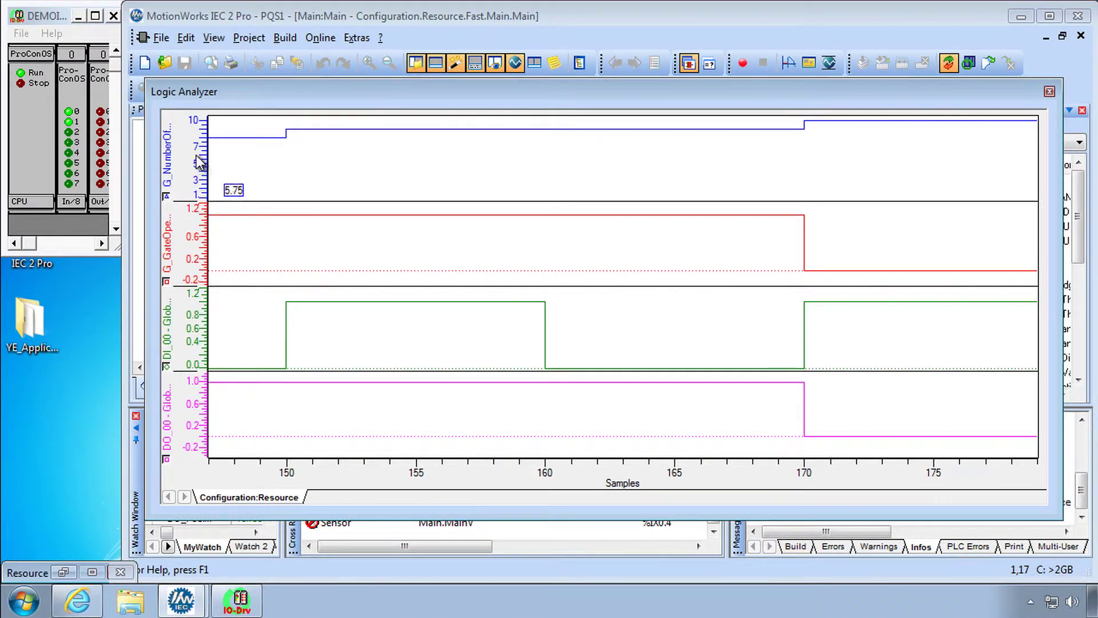
{"action": "left_click_drag", "start_coordinate": [199, 163], "coordinate": [207, 237]}
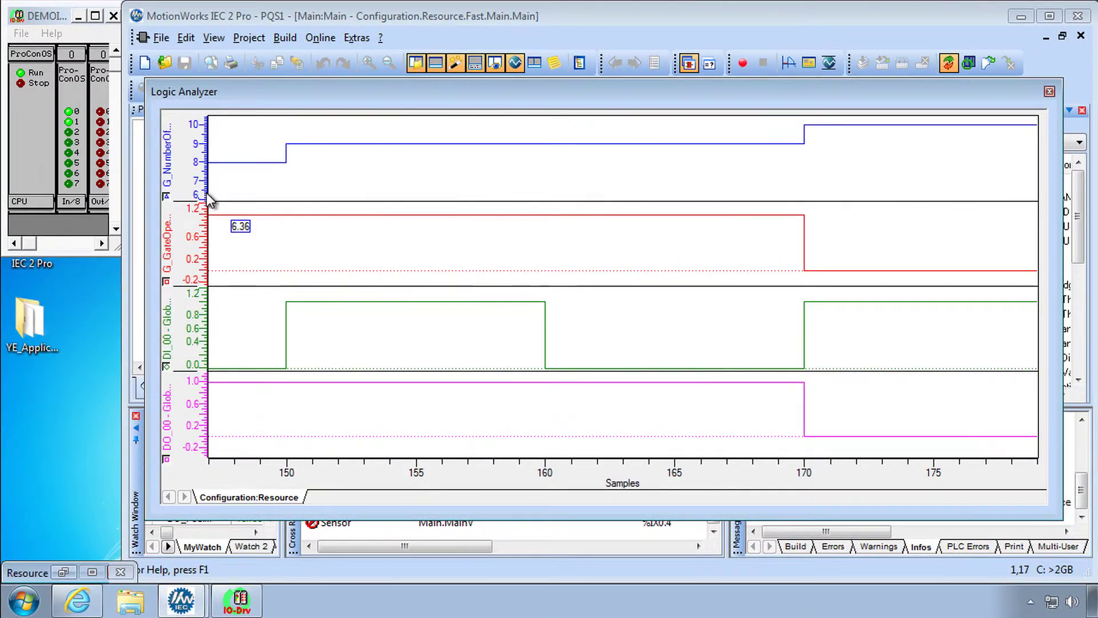
- Place a cursor near sample 170 reading count 9, GateOpen 1, DI_00 0, DO_00 1, and reposition the readout and cursors
{"action": "mouse_move", "coordinate": [219, 203]}
{"action": "left_mouse_down"}
{"action": "mouse_move", "coordinate": [589, 238]}
{"action": "mouse_move", "coordinate": [806, 275]}
{"action": "left_mouse_up"}
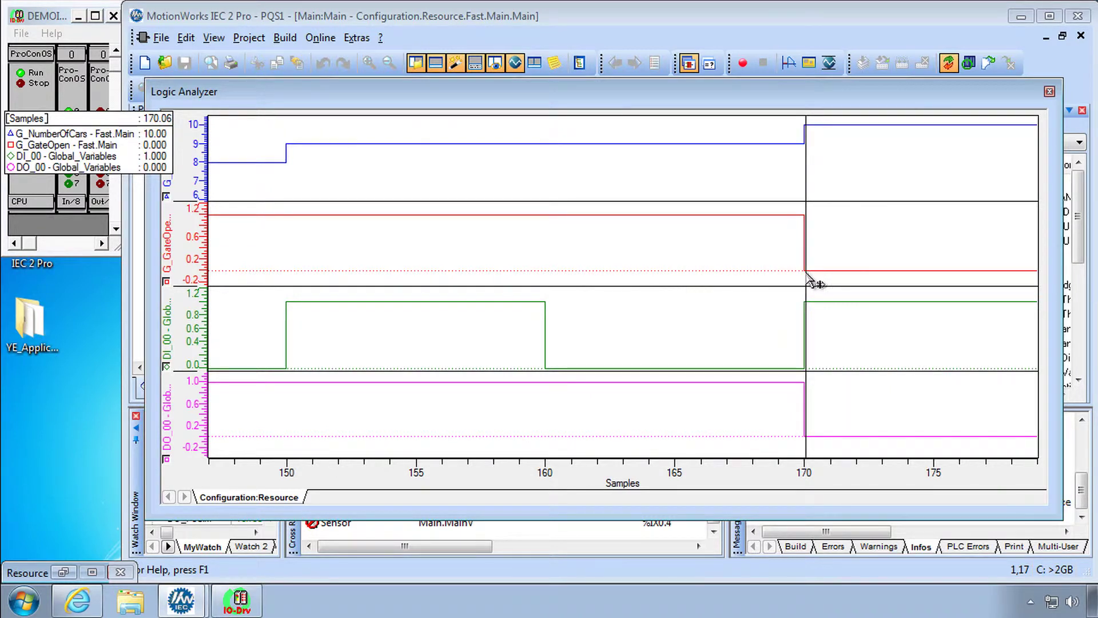
{"action": "mouse_move", "coordinate": [73, 117]}
{"action": "left_mouse_down"}
{"action": "mouse_move", "coordinate": [572, 195]}
{"action": "mouse_move", "coordinate": [604, 188]}
{"action": "left_mouse_up"}
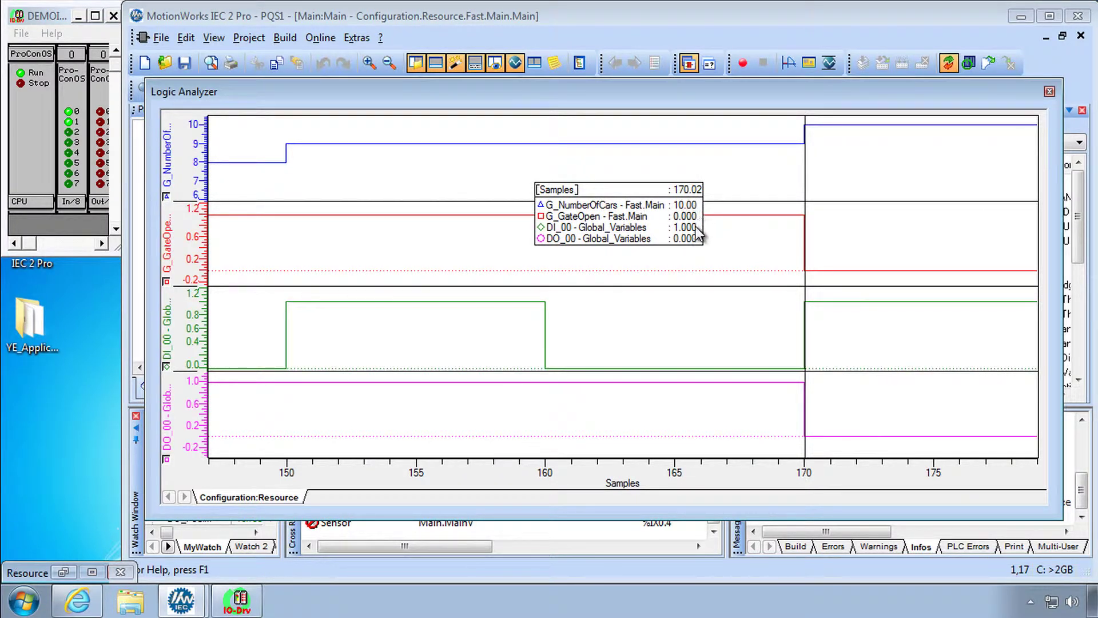
{"action": "scroll", "coordinate": [724, 483], "scroll_direction": "up", "scroll_amount": 3}
{"action": "scroll", "coordinate": [823, 480], "scroll_direction": "up", "scroll_amount": 1}
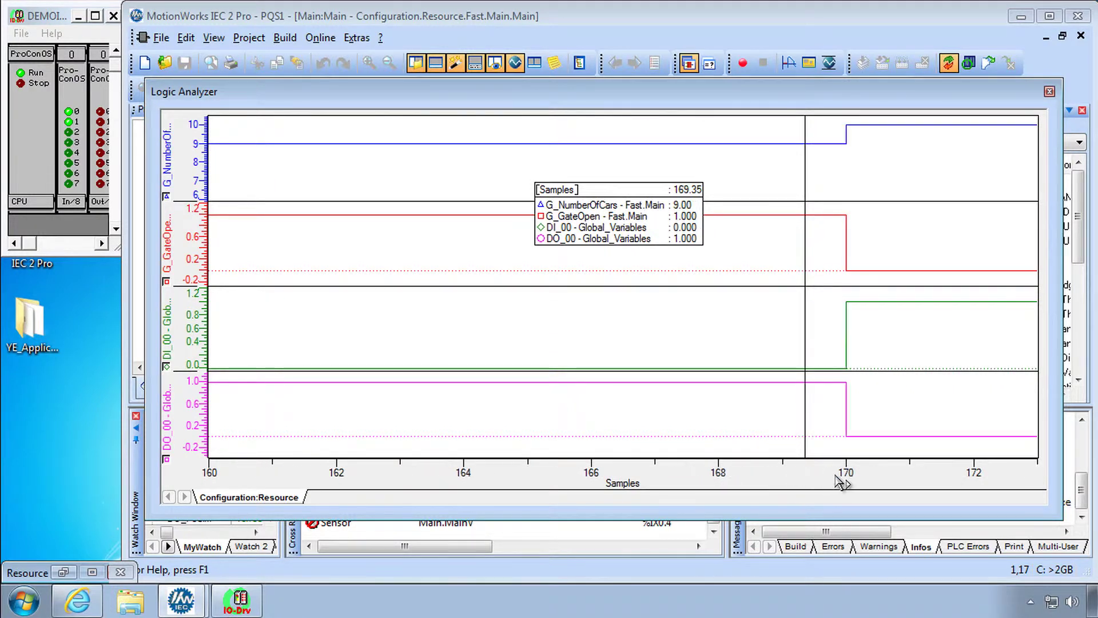
{"action": "left_click_drag", "start_coordinate": [809, 312], "coordinate": [841, 313]}
{"action": "left_click", "coordinate": [736, 129]}
{"action": "mouse_move", "coordinate": [735, 129]}
{"action": "left_mouse_down"}
{"action": "mouse_move", "coordinate": [764, 227]}
{"action": "mouse_move", "coordinate": [689, 217]}
{"action": "left_mouse_up"}
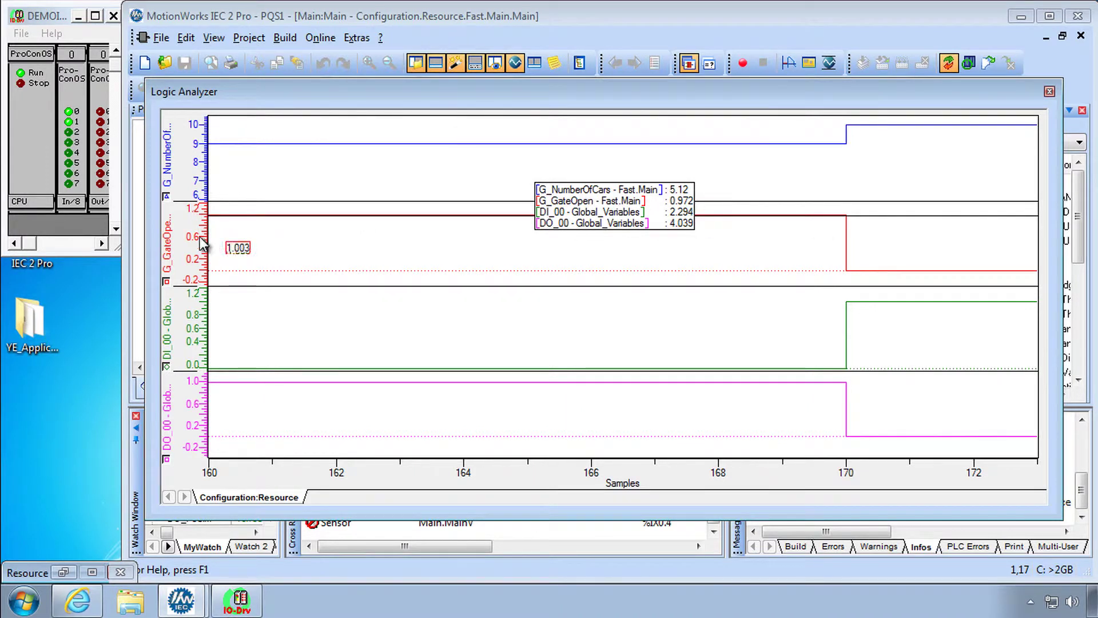
- Restore the full captured curves and set a vertical cursor at sample 27.1, reading count 2
{"action": "right_click", "coordinate": [256, 496]}
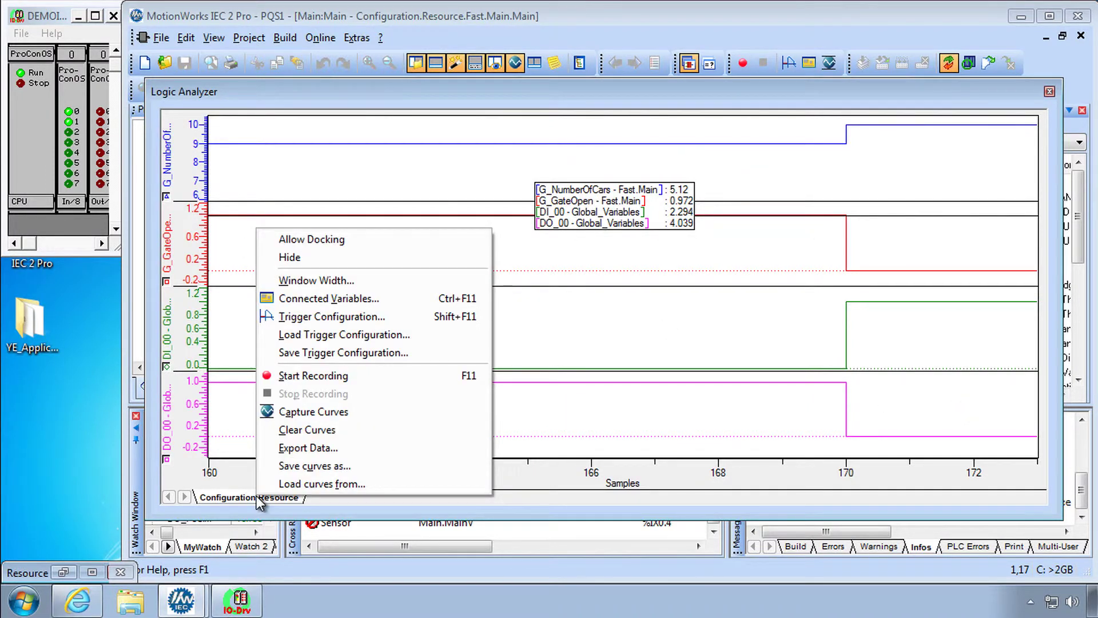
{"action": "left_click", "coordinate": [325, 412]}
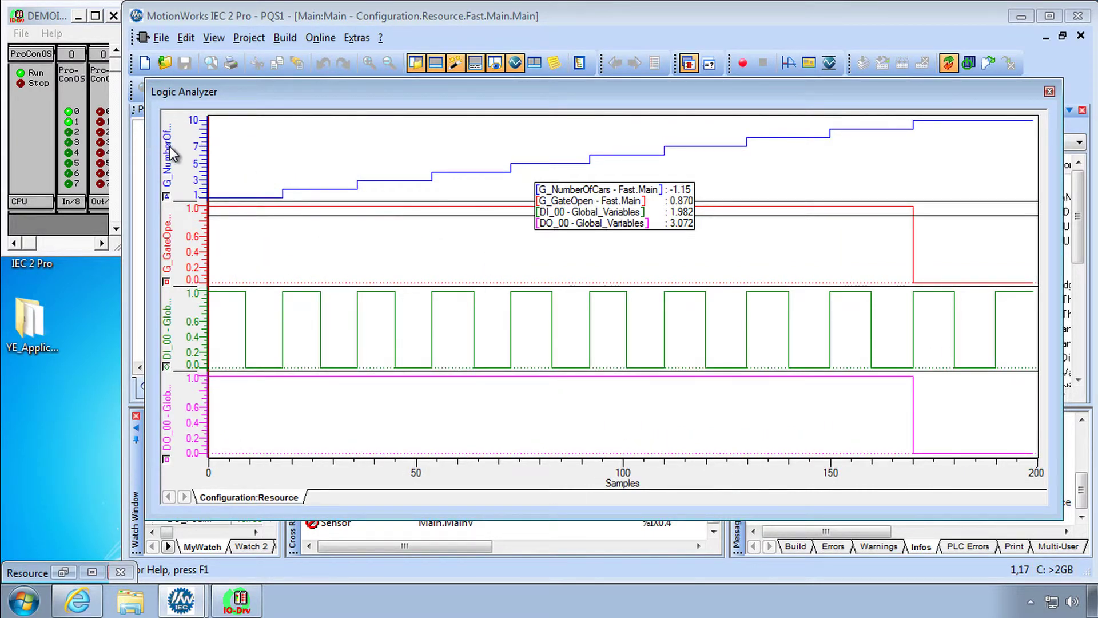
{"action": "left_click_drag", "start_coordinate": [218, 167], "coordinate": [292, 180]}
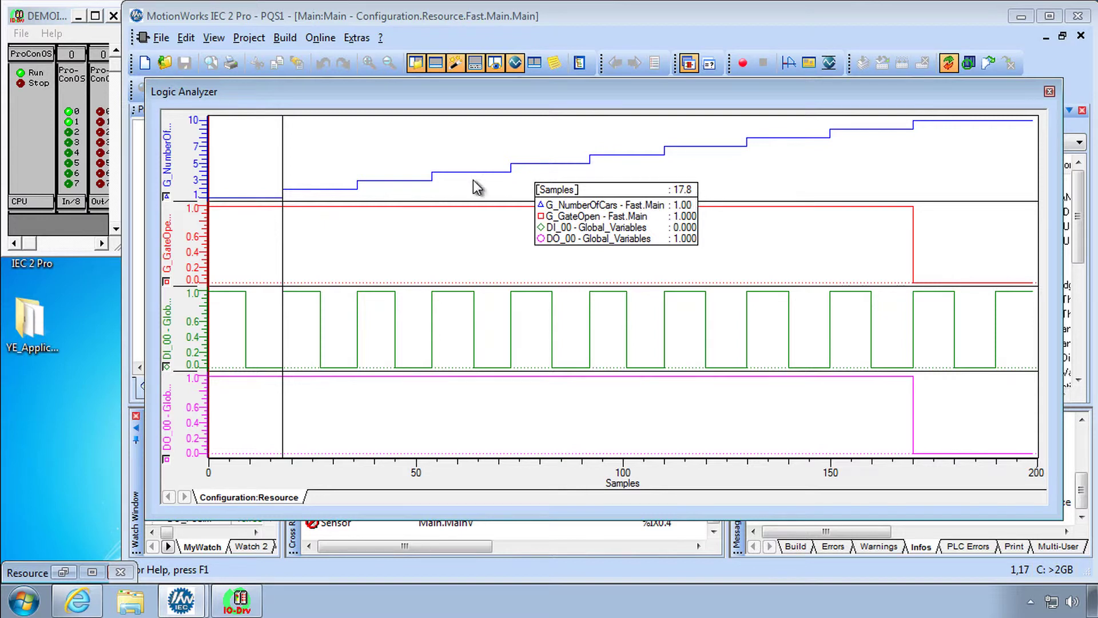
{"action": "scroll", "coordinate": [335, 477], "scroll_direction": "up", "scroll_amount": 3}
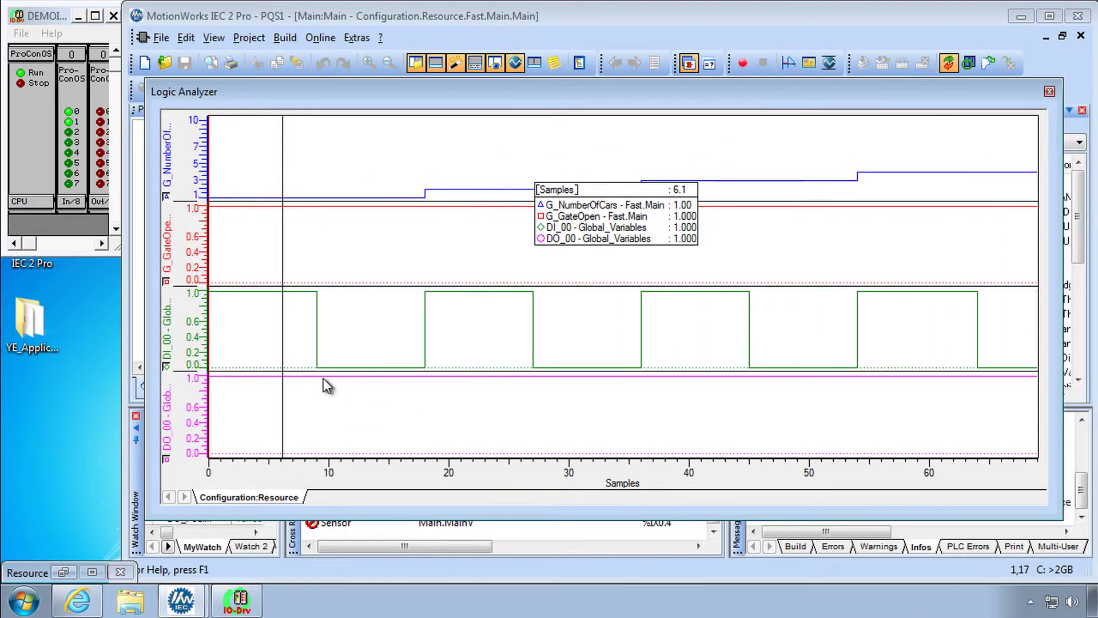
{"action": "left_click_drag", "start_coordinate": [287, 384], "coordinate": [429, 382]}
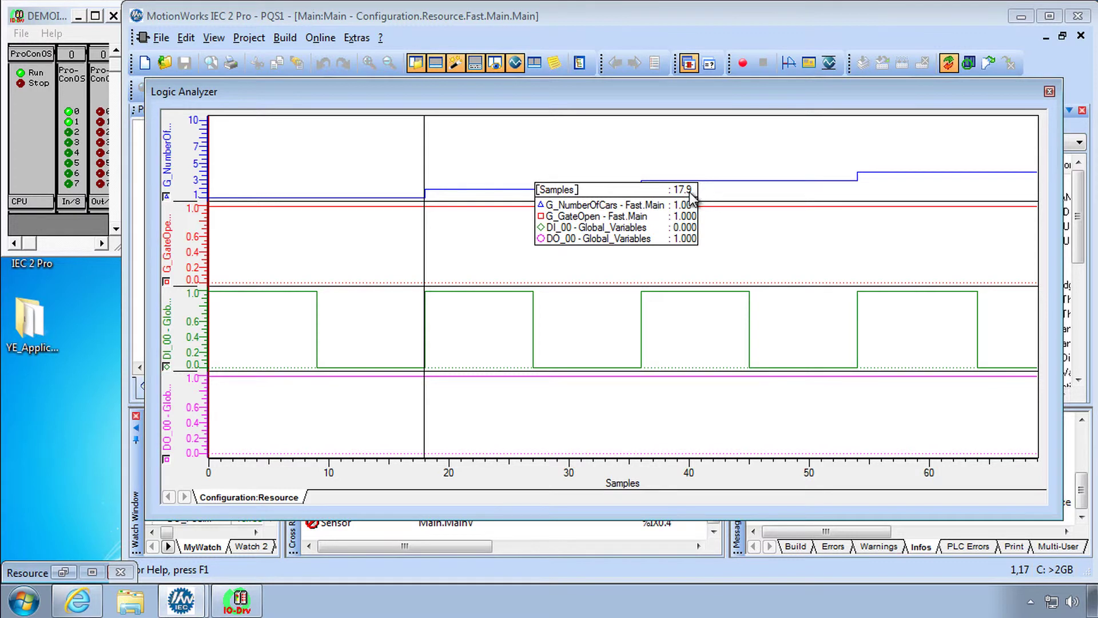
{"action": "left_click_drag", "start_coordinate": [426, 435], "coordinate": [534, 428]}
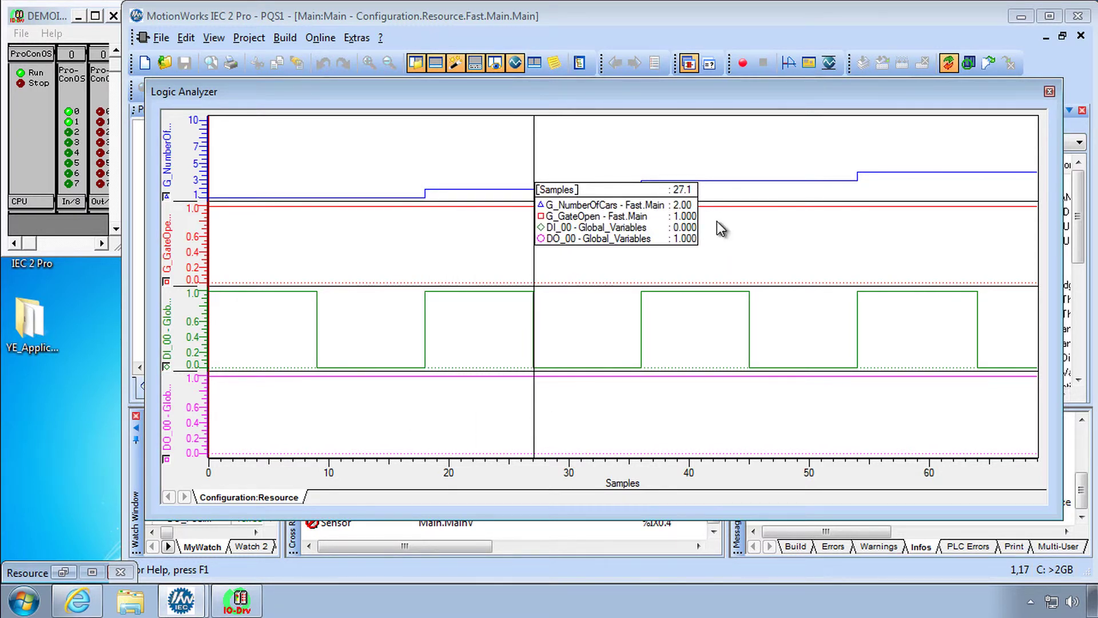